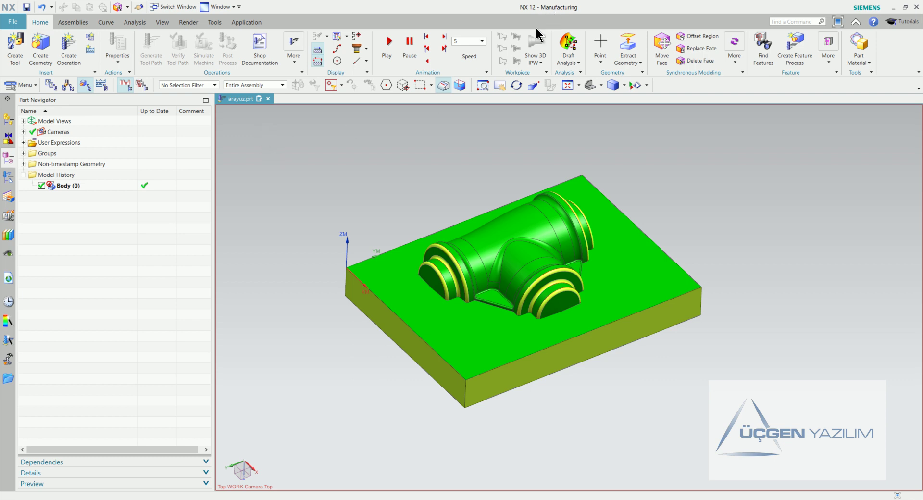
Orbit the T-pipe part and expand the Synchronous Modeling More gallery on the Home tab
mouse_move(360, 173)
middle_mouse_down()
mouse_move(345, 226)
mouse_move(354, 215)
middle_mouse_up()
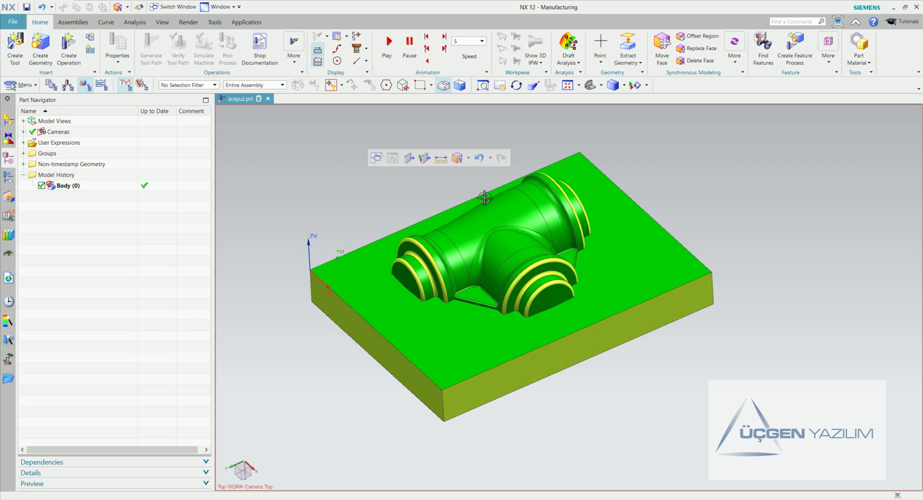
left_click(741, 63)
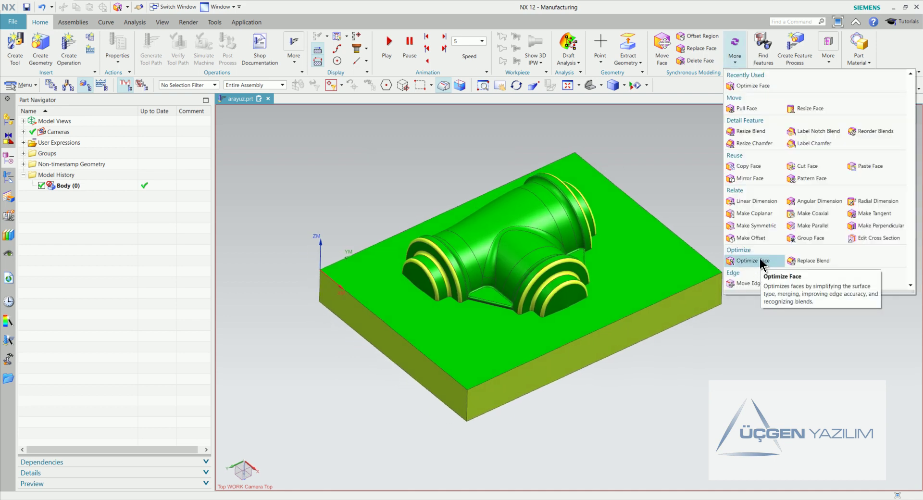
Run Optimize Face with the Body Faces rule on the T-pipe body's 73 faces and show the report
left_click(760, 263)
middle_click_drag(759, 255, 752, 255, "shift")
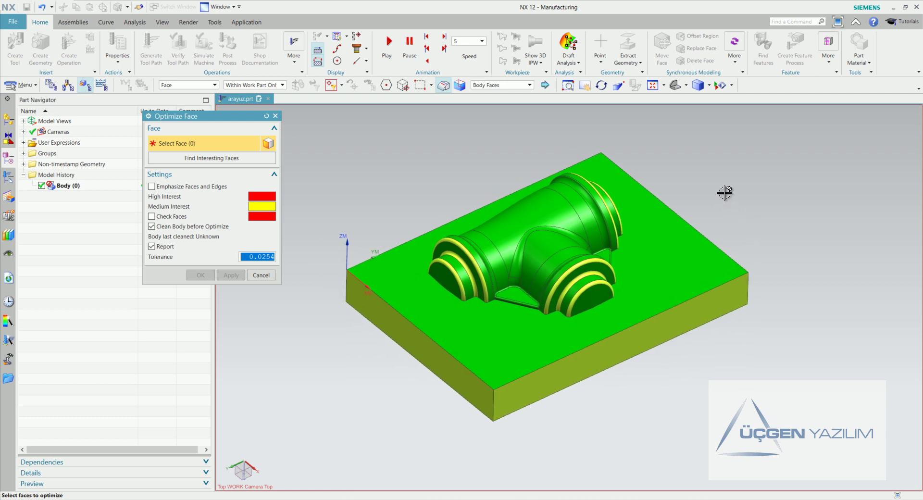
middle_click_drag(724, 191, 720, 191)
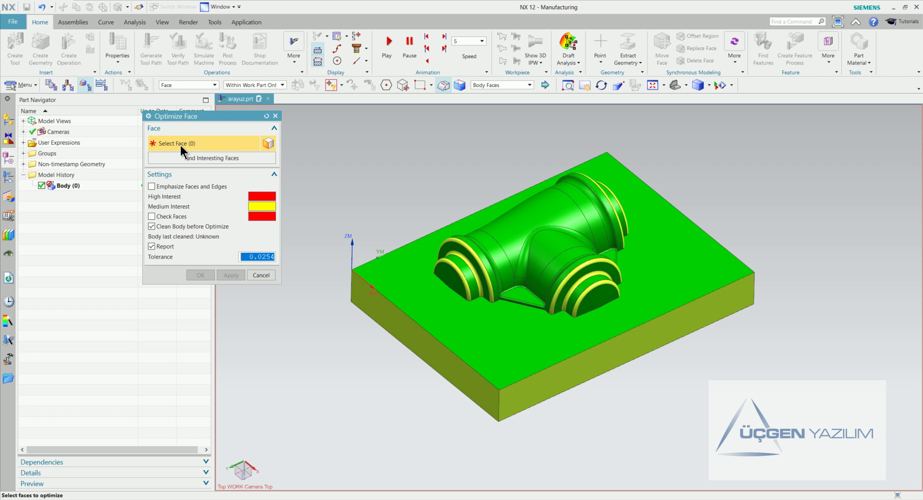
left_click(486, 86)
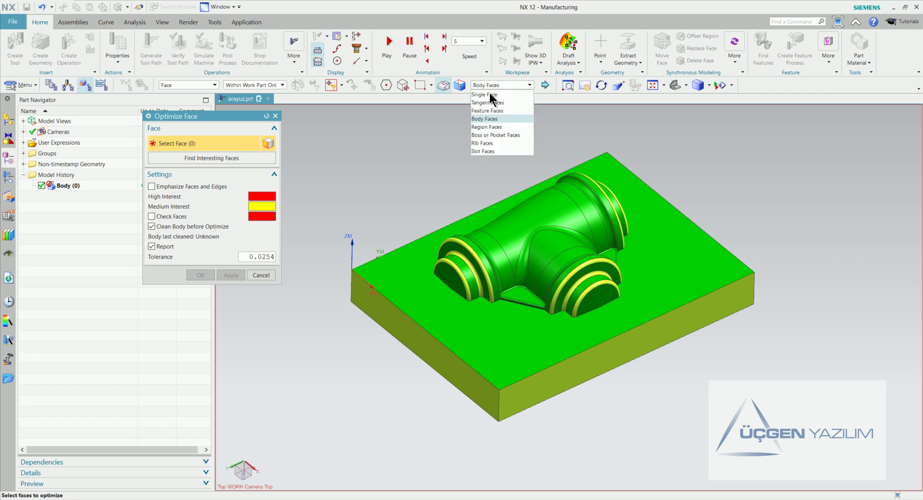
left_click(488, 119)
left_click(417, 270)
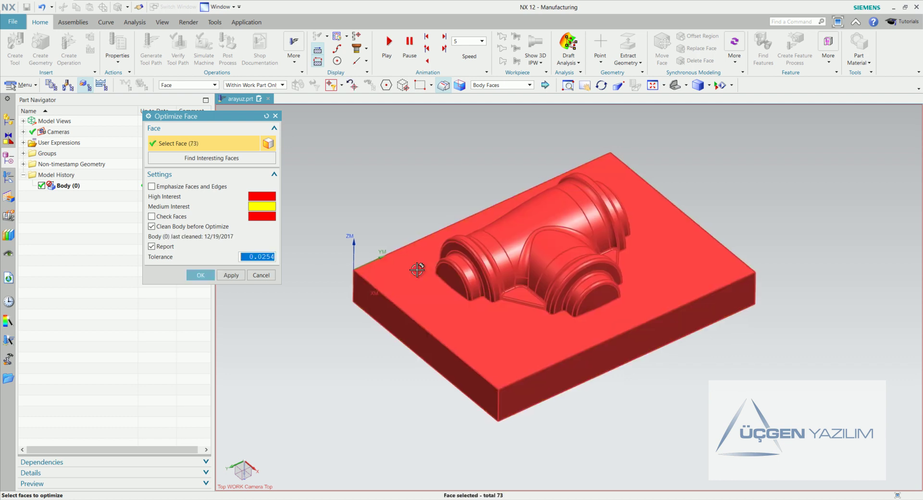
middle_click_drag(420, 267, 432, 268)
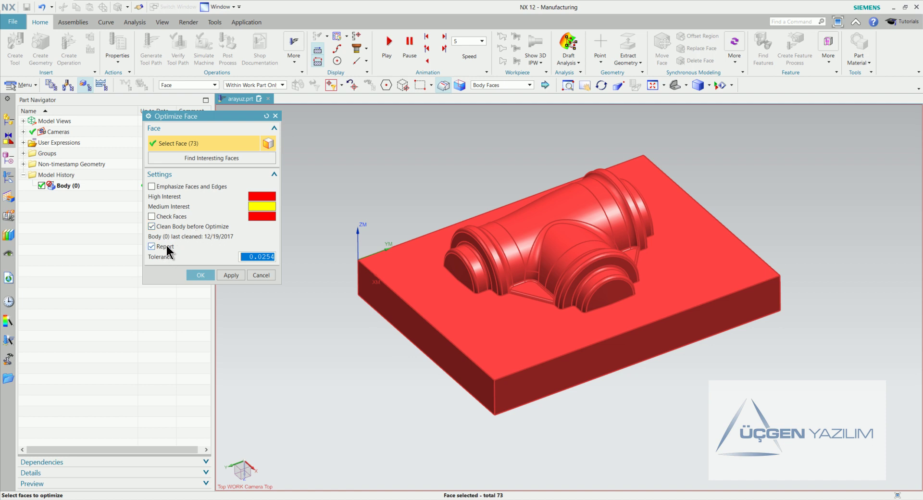
left_click(200, 277)
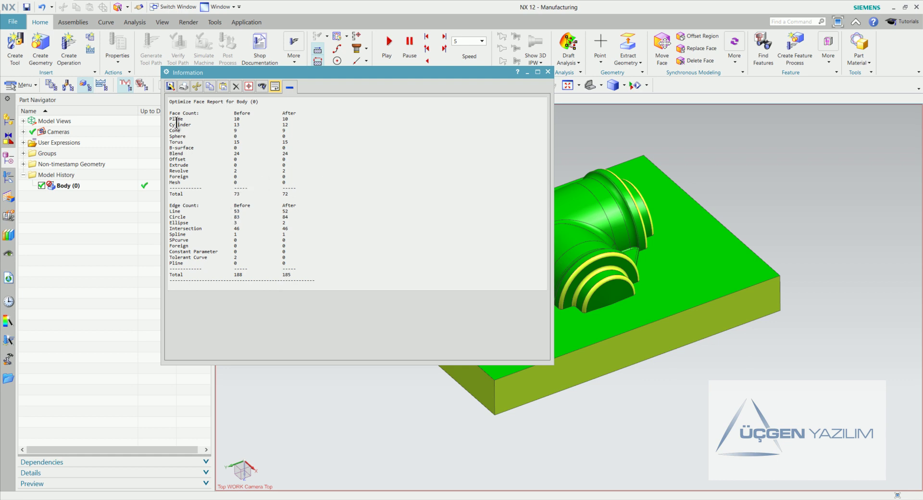
Review the report's faces 73→72 and edges 188→185, then close it
left_click_drag(169, 130, 180, 130)
mouse_move(170, 212)
left_mouse_down()
mouse_move(183, 212)
mouse_move(189, 236)
left_mouse_up()
left_click(548, 72)
mouse_move(371, 221)
middle_mouse_down()
mouse_move(306, 209)
mouse_move(310, 224)
middle_mouse_up()
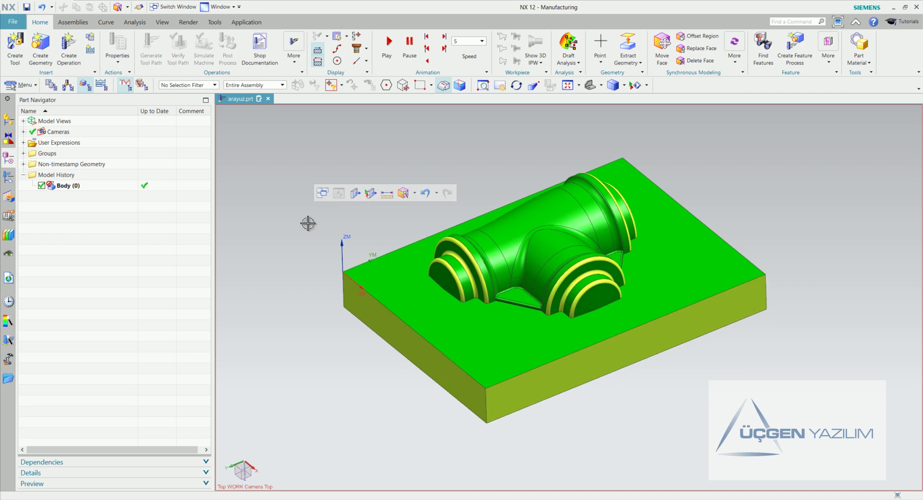
Open Analysis > More > Examine Geometry, enable every check with Set All, and keep the Solid Body filter
left_click(134, 22)
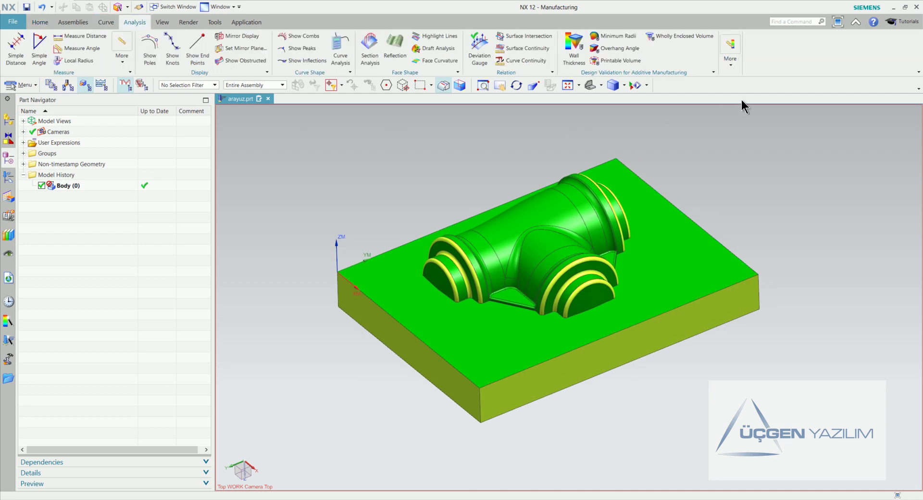
left_click(729, 48)
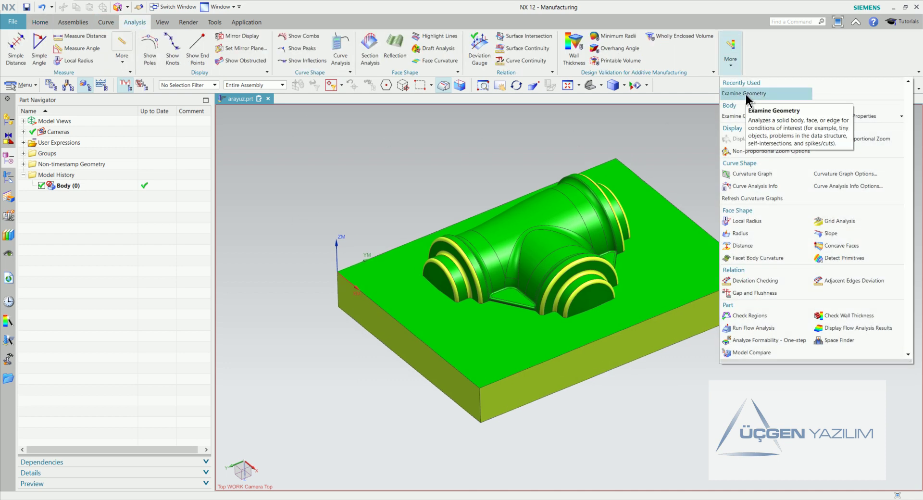
left_click(747, 95)
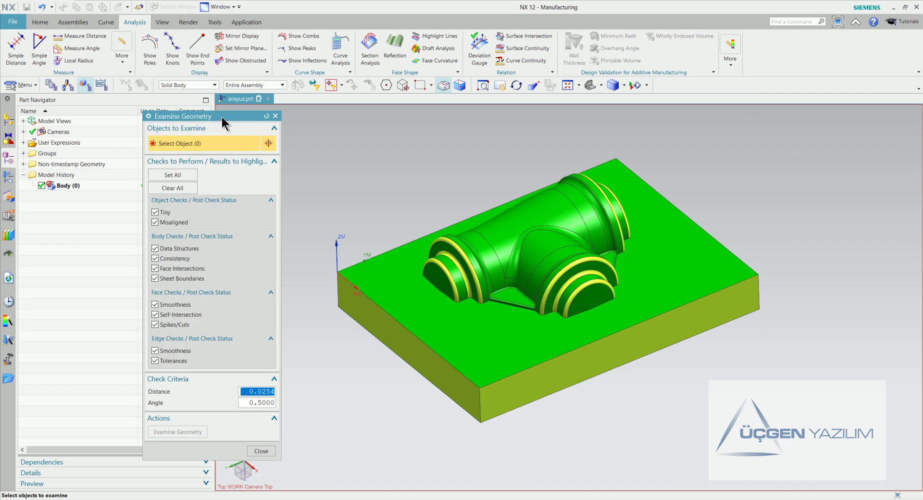
left_click_drag(222, 119, 219, 74)
middle_click_drag(395, 208, 395, 211)
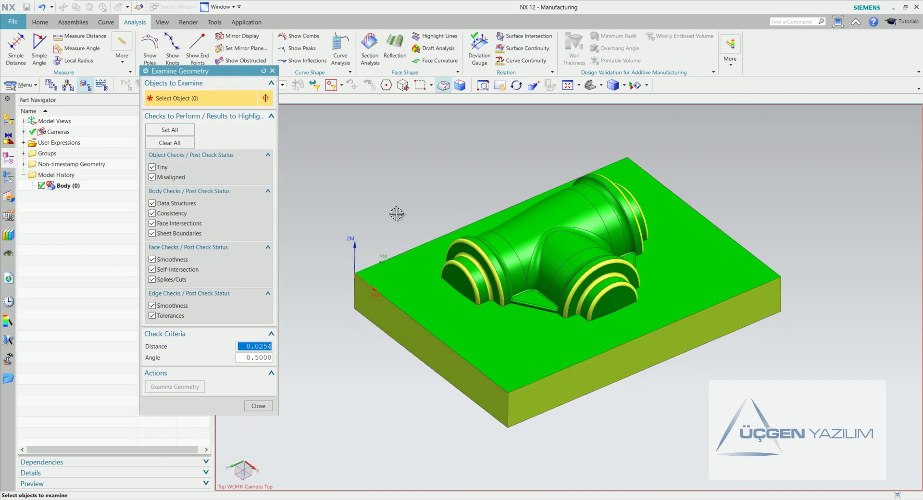
left_click(174, 134)
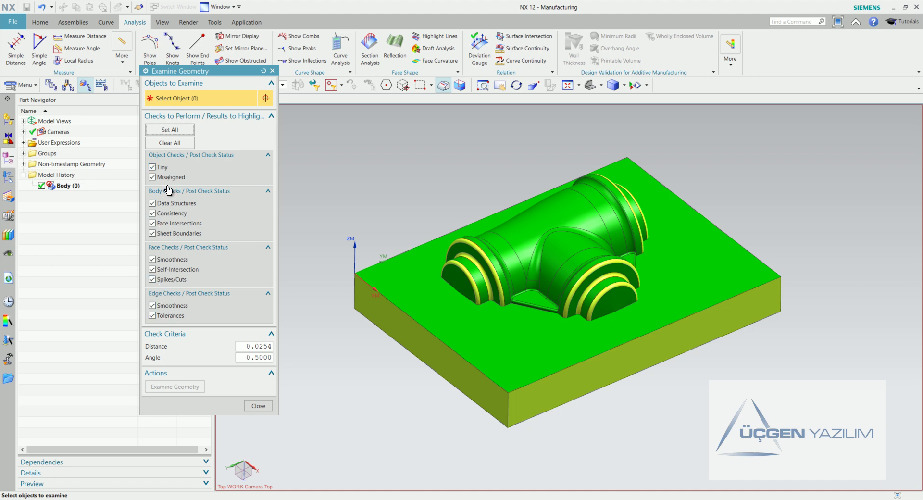
left_click_drag(173, 71, 195, 91)
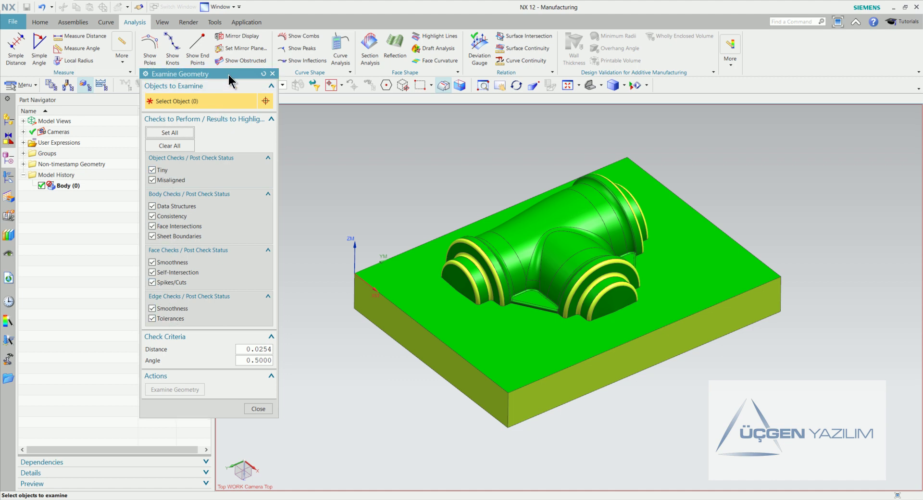
left_click(196, 86)
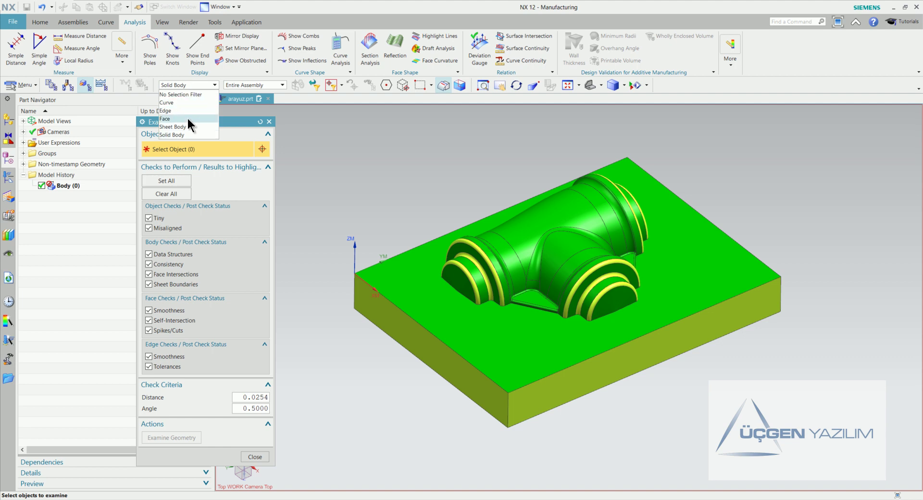
left_click(175, 135)
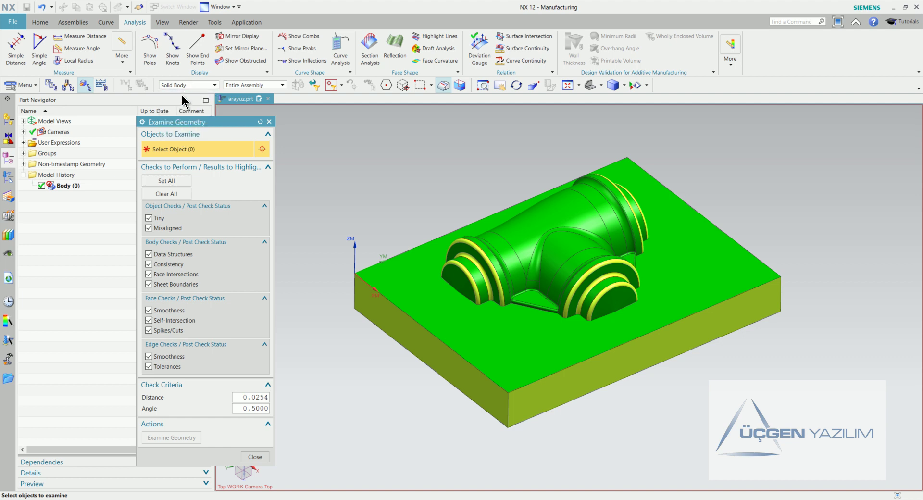
Examine the T-pipe body: object and body checks pass, while face and edge checks report nothing
left_click(482, 259)
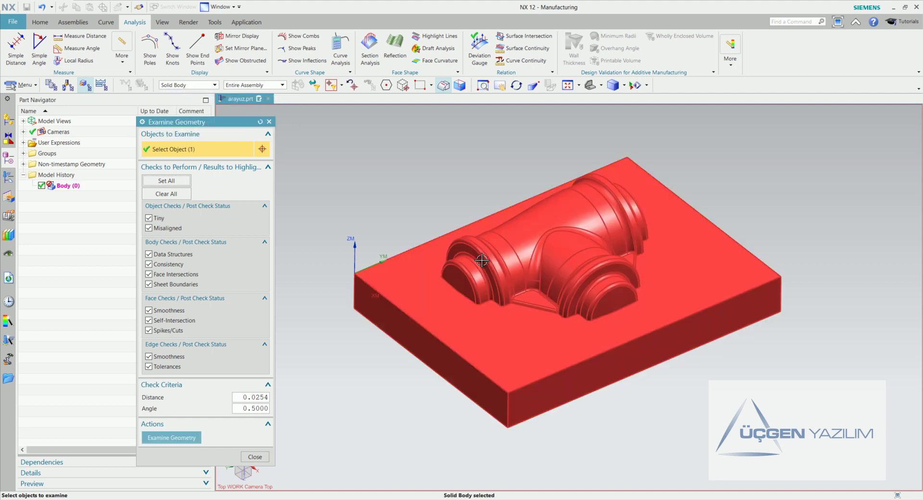
left_click_drag(224, 127, 234, 48)
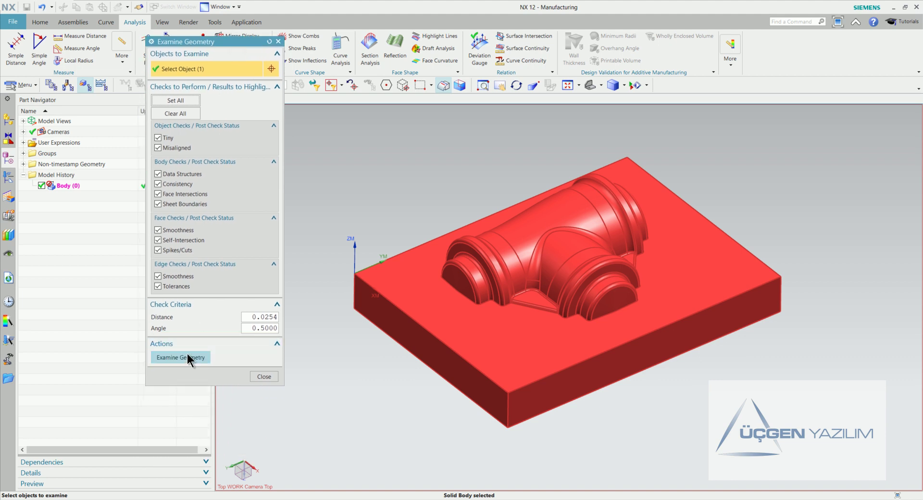
left_click(186, 357)
mouse_move(338, 384)
middle_mouse_down()
mouse_move(354, 399)
mouse_move(326, 385)
middle_mouse_up()
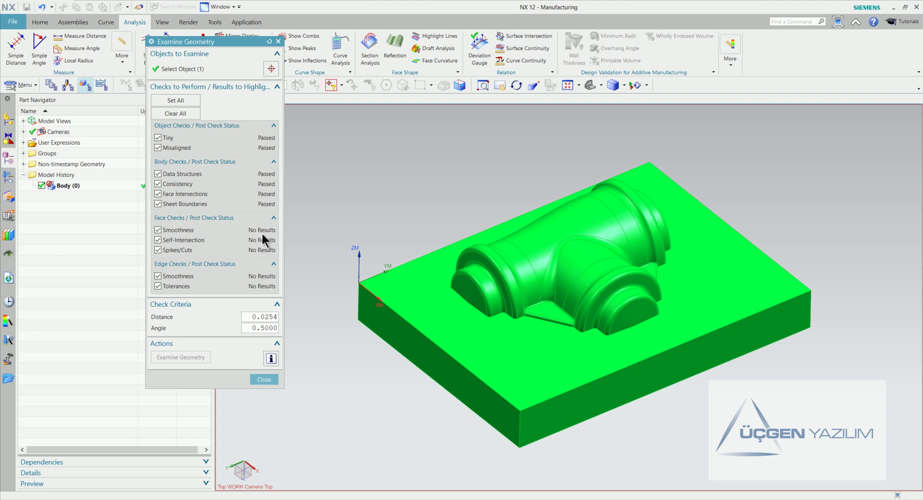
mouse_move(308, 259)
middle_mouse_down()
mouse_move(398, 197)
mouse_move(397, 215)
mouse_move(376, 215)
middle_mouse_up()
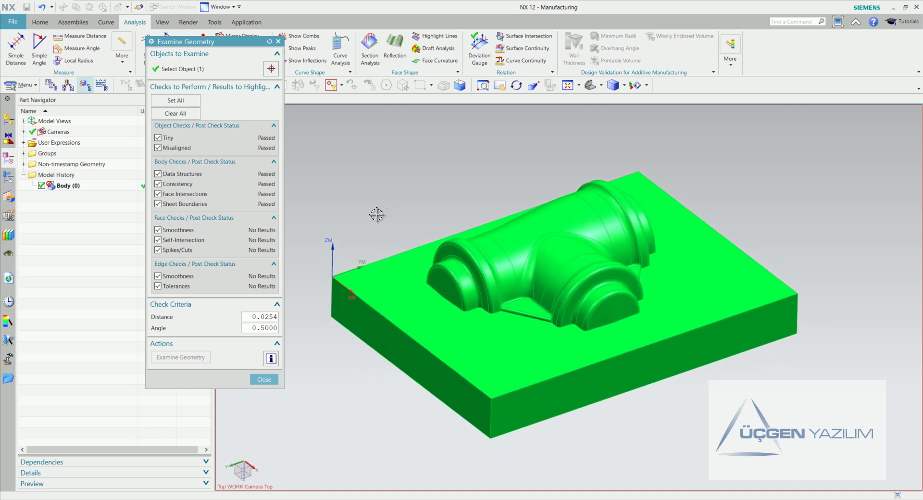
Close the Examine Geometry dialog and orbit the part slightly
left_click(270, 379)
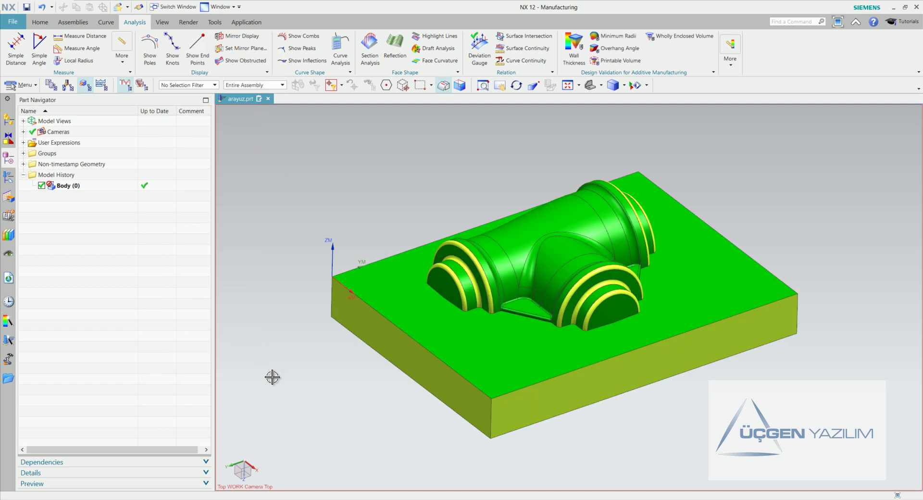
mouse_move(304, 364)
middle_mouse_down()
mouse_move(304, 355)
mouse_move(316, 362)
mouse_move(311, 377)
middle_mouse_up()
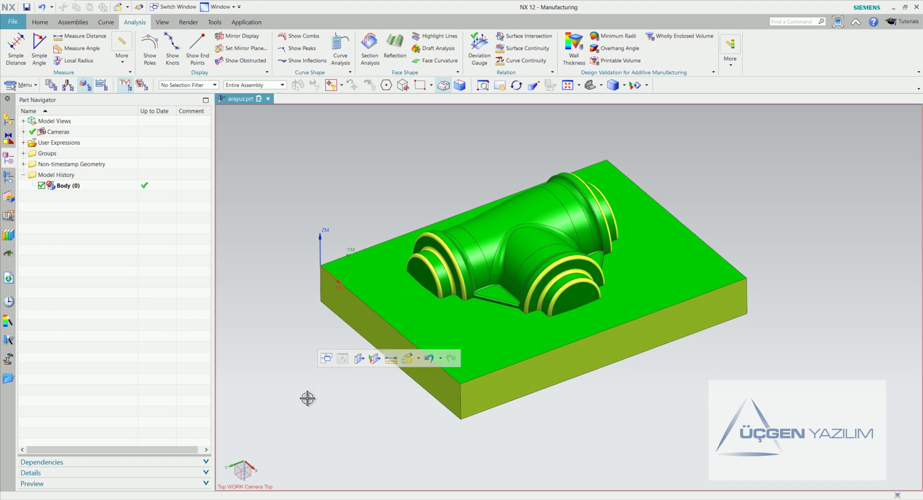
middle_click_drag(306, 414, 291, 413)
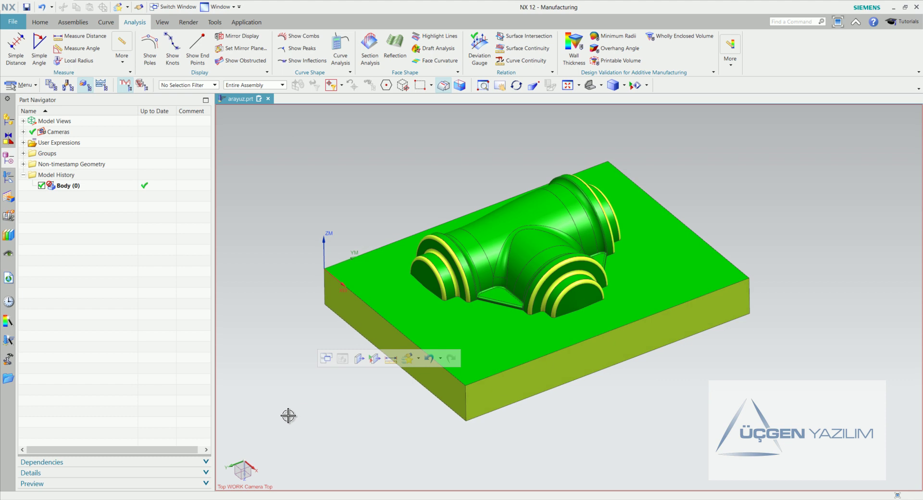
Open the Operation Navigator, try Program Order View, then return to Geometry View showing MCS_MILL and WORKPIECE
left_click(8, 178)
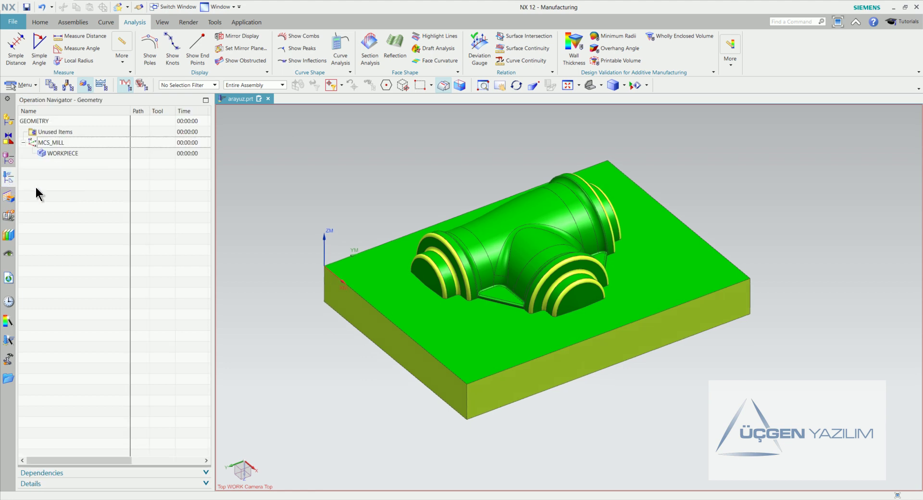
left_click(53, 90)
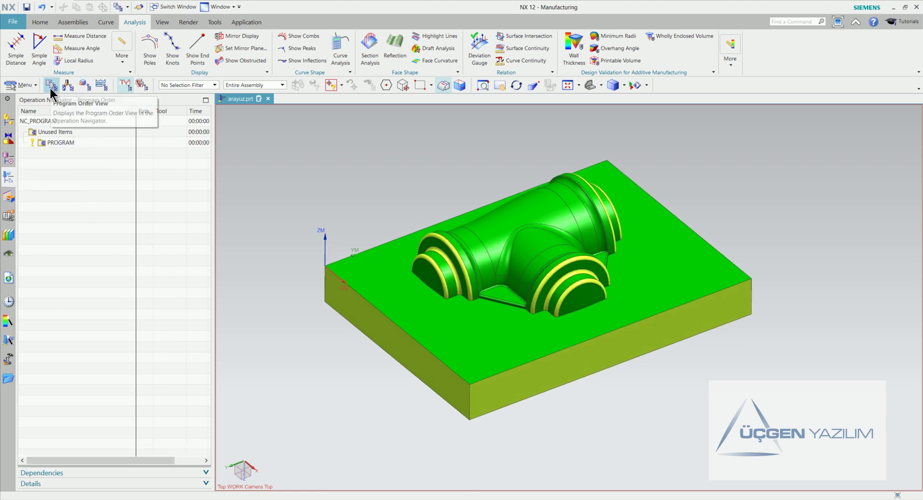
left_click(86, 88)
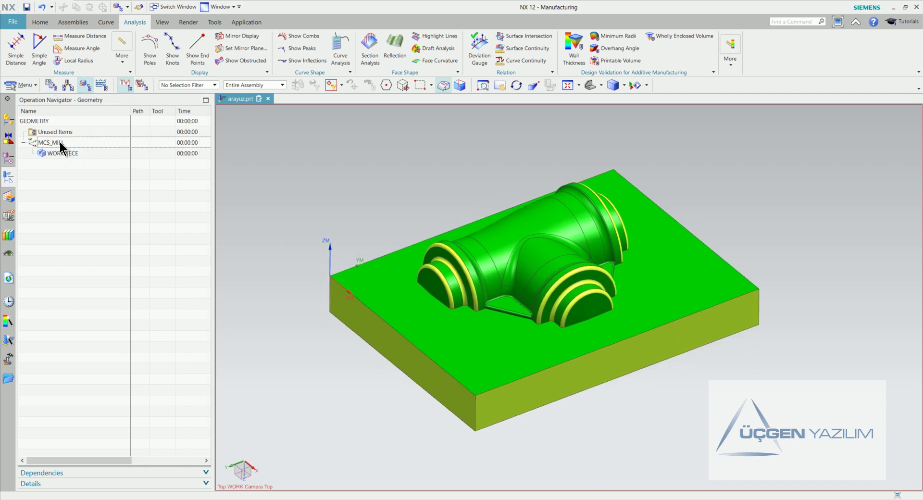
Turn on Display WCS from Tools > Utilities More so the WCS triad appears on the part
left_click(214, 22)
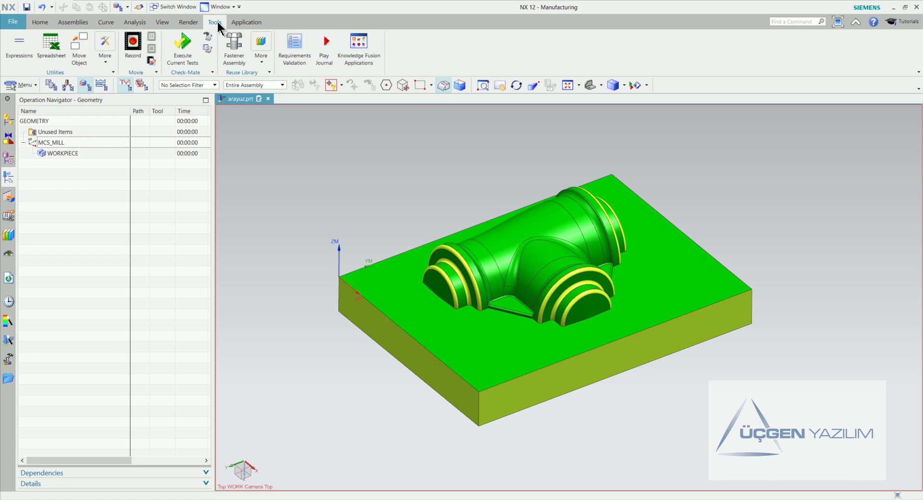
left_click(104, 60)
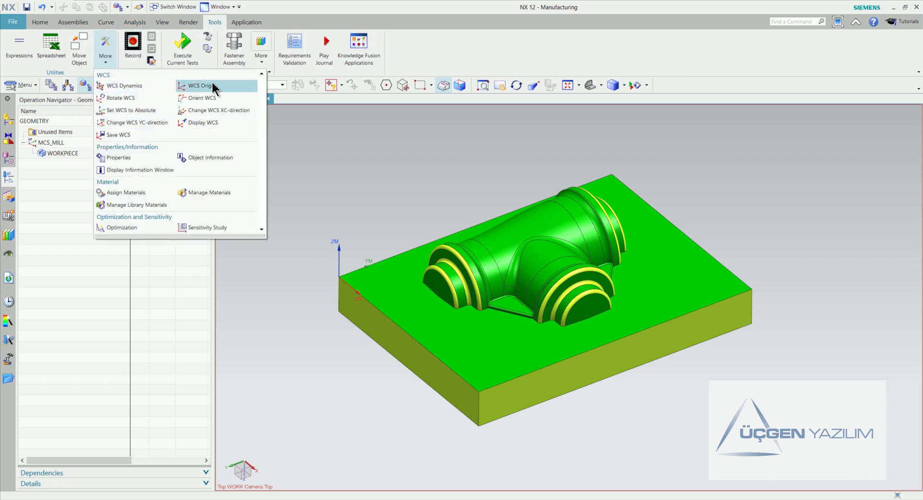
left_click(202, 124)
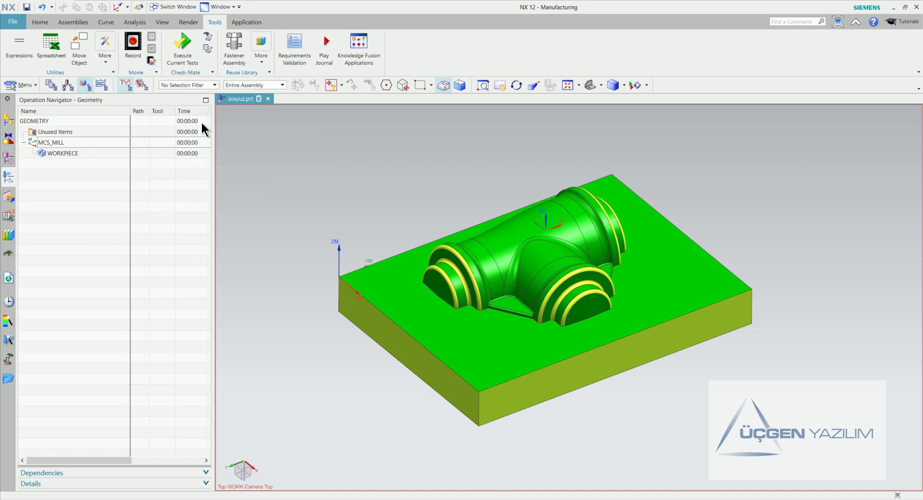
mouse_move(281, 165)
middle_mouse_down("shift")
mouse_move(354, 203)
mouse_move(333, 196)
mouse_move(469, 181)
mouse_move(422, 169)
middle_mouse_up("shift")
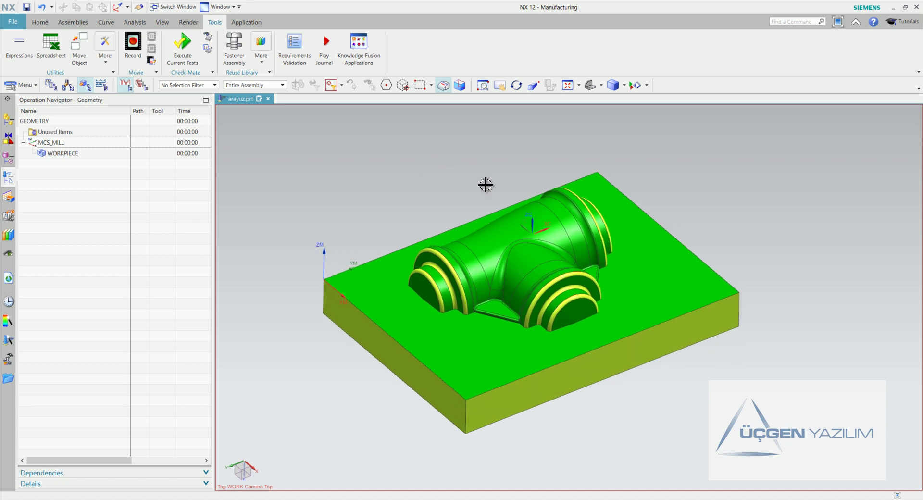
left_click(105, 53)
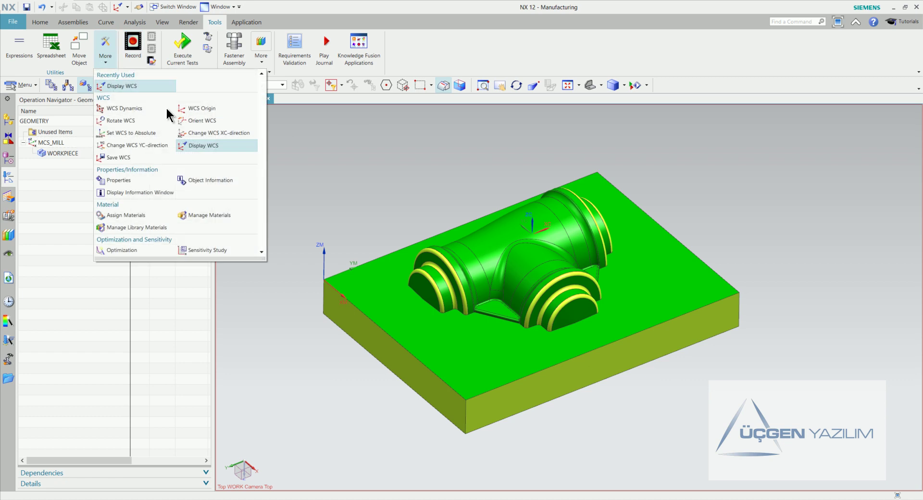
right_click(338, 181)
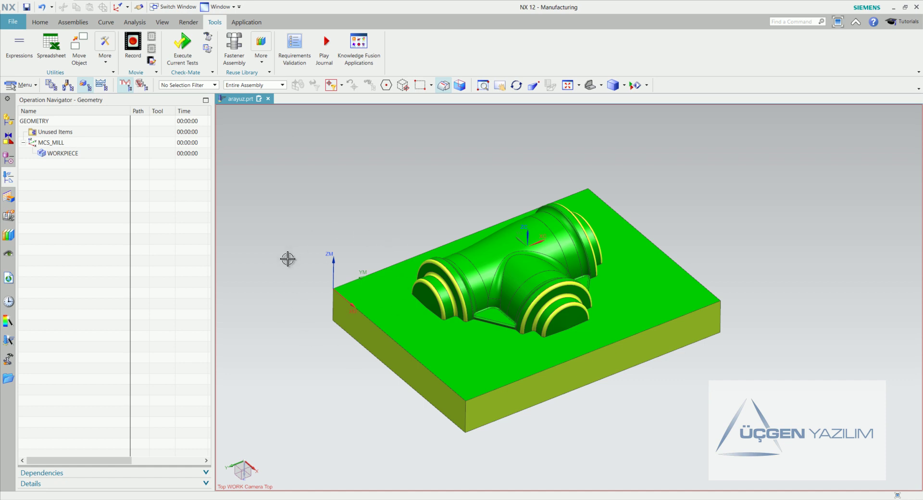
middle_click_drag(288, 259, 288, 259, "shift")
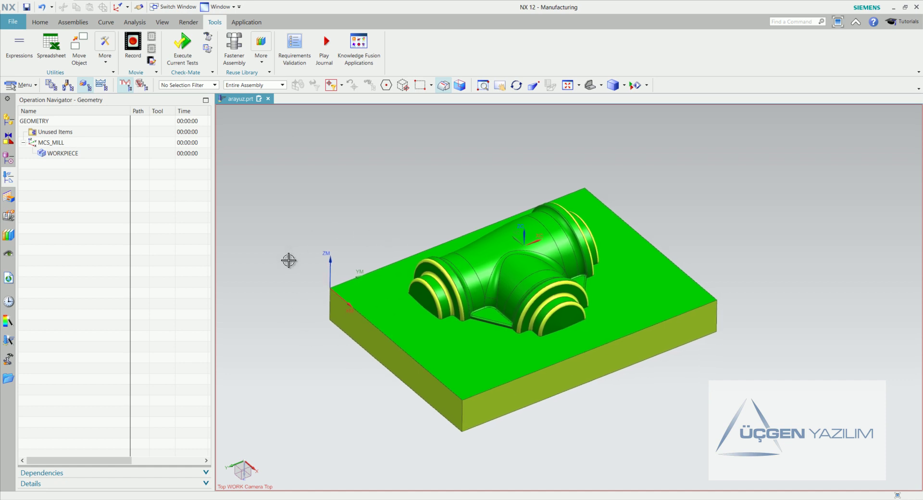
Start Bounding Body and box-select all 258 objects, previewing a 200 × 150 × 58.1 mm block
left_click(40, 22)
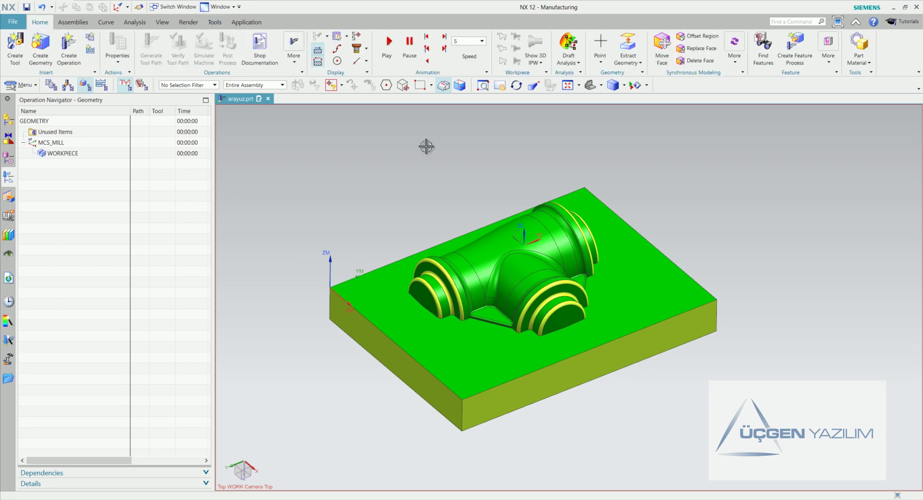
left_click(626, 67)
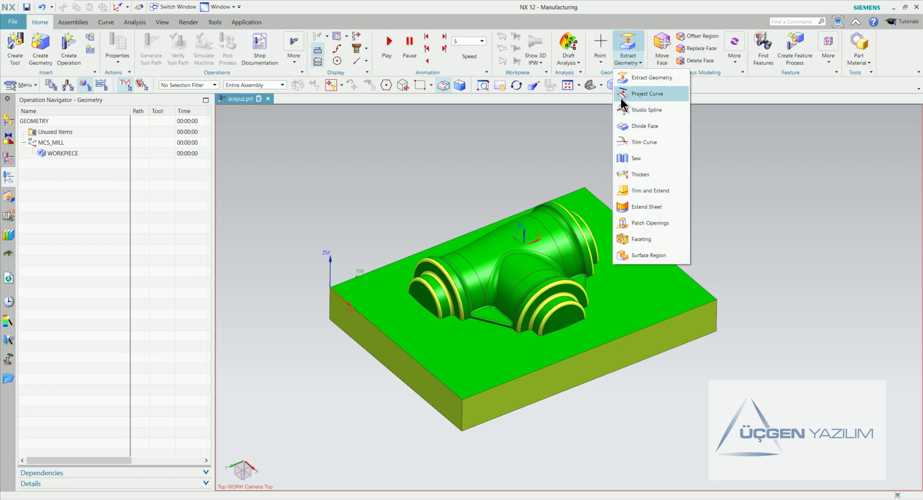
left_click(605, 66)
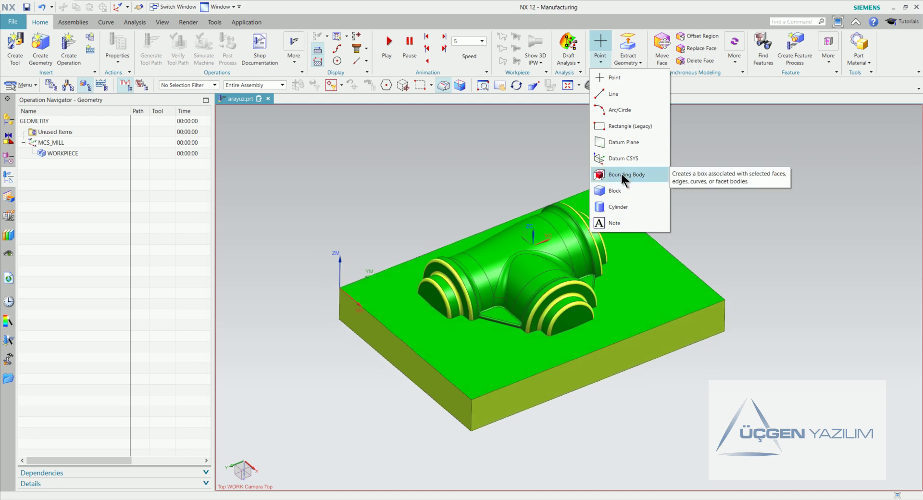
left_click(621, 174)
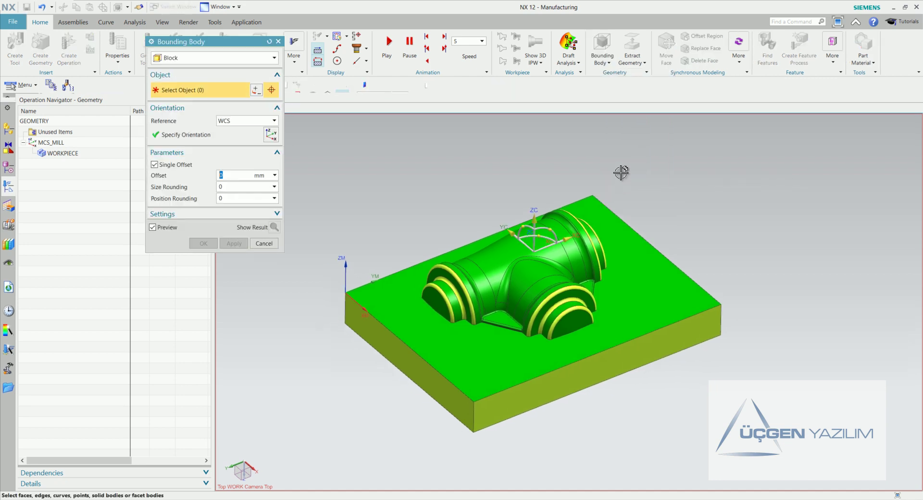
left_click_drag(257, 44, 252, 98)
mouse_move(370, 159)
middle_mouse_down()
mouse_move(356, 170)
mouse_move(341, 148)
middle_mouse_up()
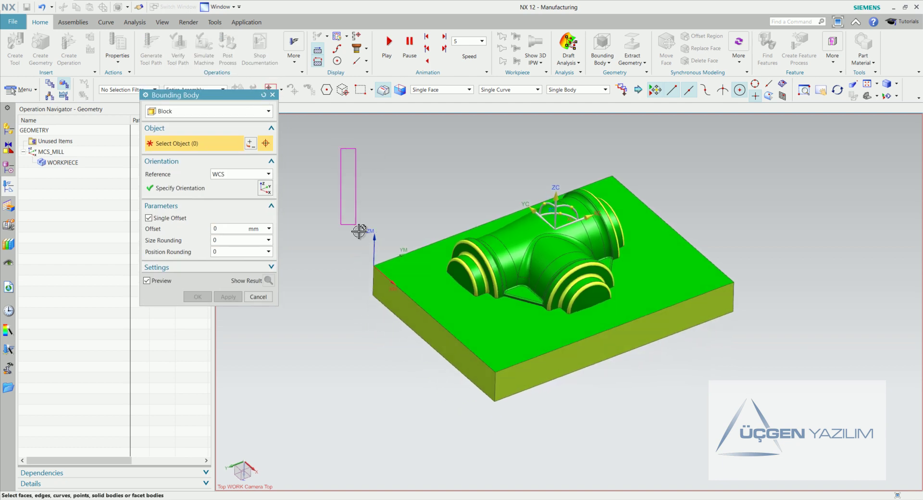
left_click_drag(494, 333, 764, 415)
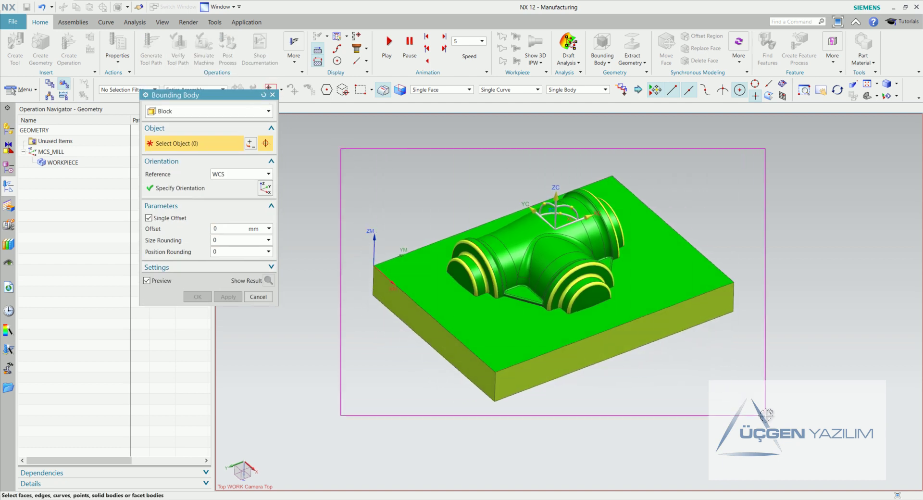
mouse_move(623, 445)
middle_mouse_down()
mouse_move(611, 426)
mouse_move(577, 426)
mouse_move(535, 402)
mouse_move(459, 394)
middle_mouse_up()
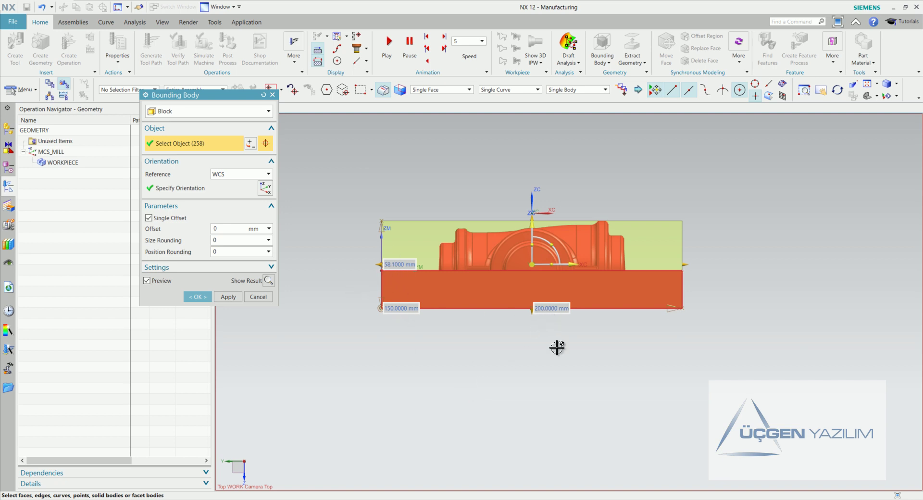
Turn off Single Offset and give the block a Z offset of 5, making it 63.1 mm tall
mouse_move(411, 232)
middle_mouse_down()
mouse_move(353, 292)
mouse_move(375, 340)
middle_mouse_up()
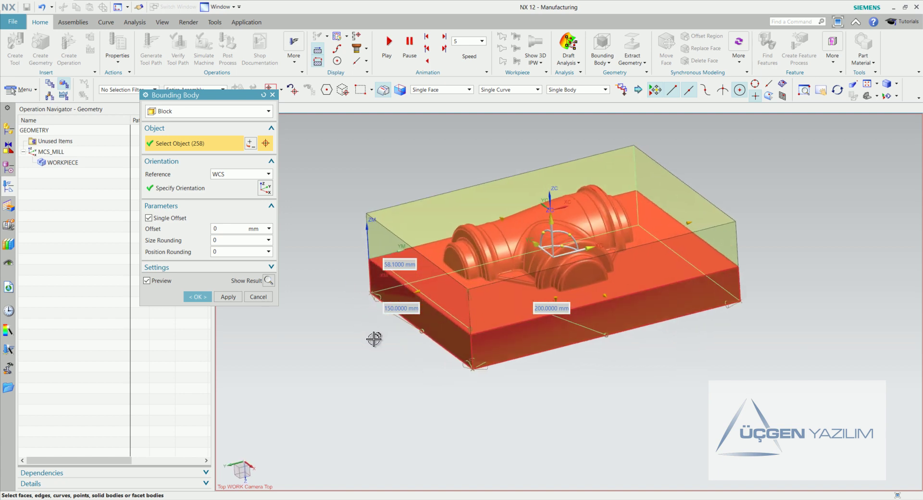
left_click(166, 219)
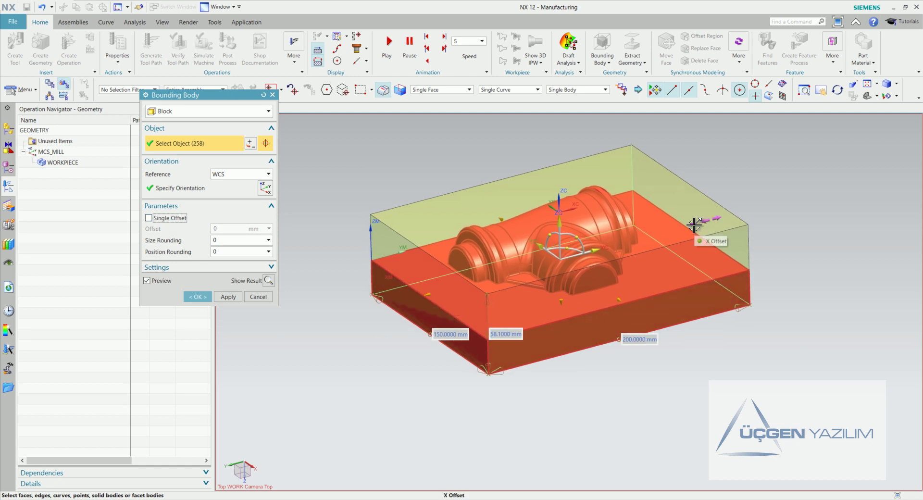
mouse_move(694, 225)
middle_mouse_down()
mouse_move(627, 246)
mouse_move(450, 200)
mouse_move(519, 209)
middle_mouse_up()
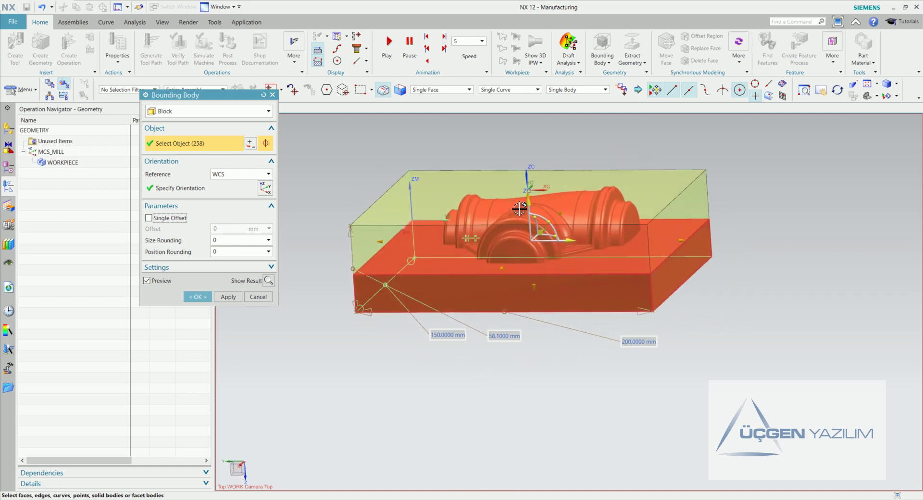
scroll(519, 208, "up", 3)
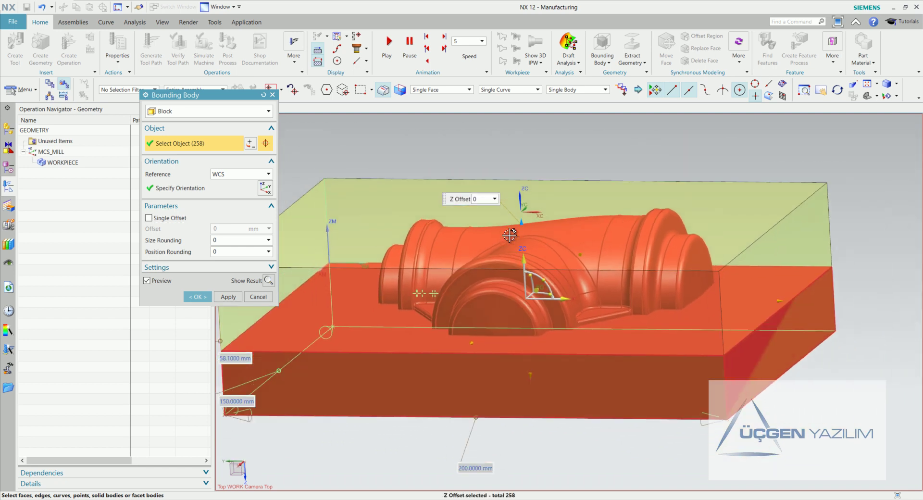
middle_click_drag(509, 235, 483, 199)
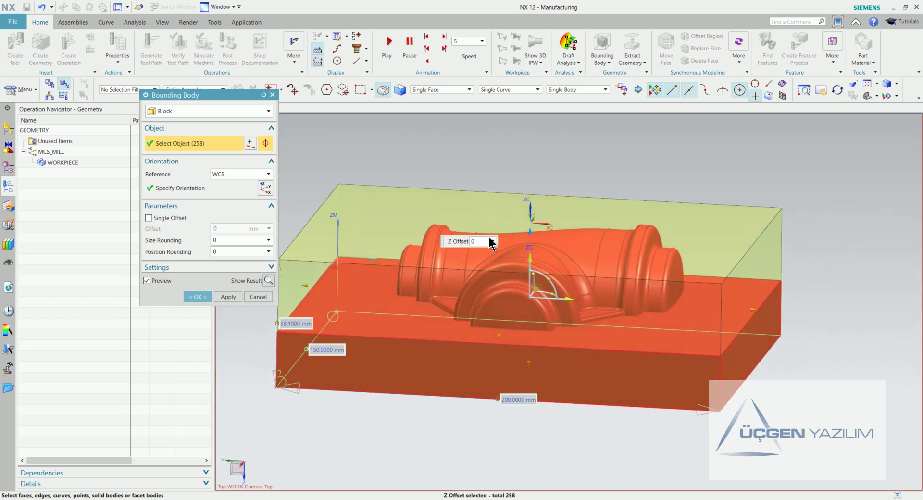
type("5")
key("Return")
middle_click_drag(488, 250, 534, 151)
key("ctrl+alt+f")
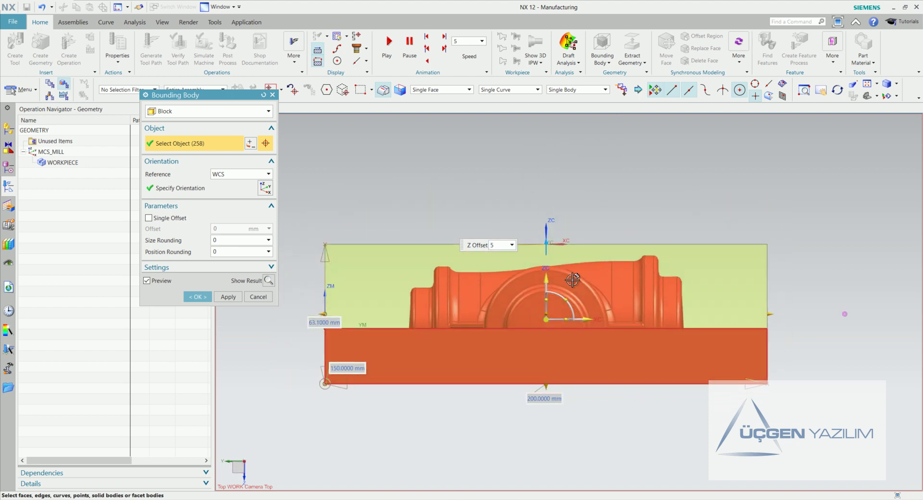
scroll(640, 260, "up", 3)
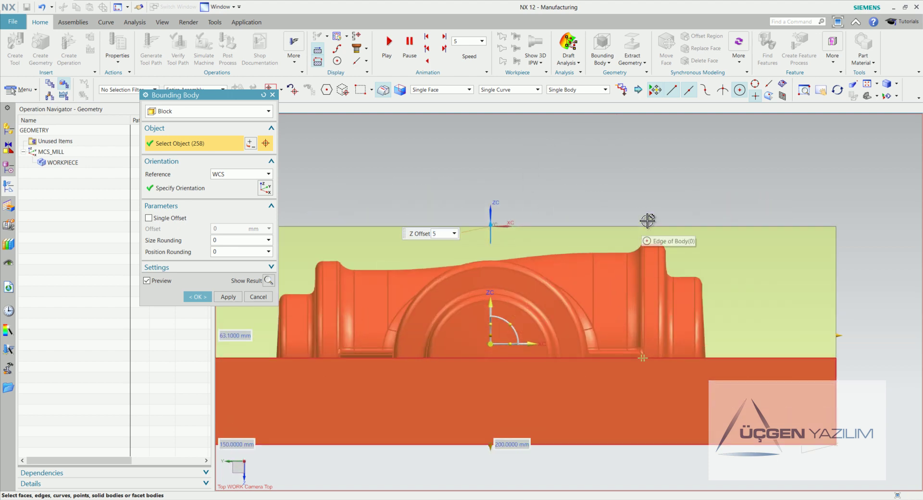
scroll(643, 233, "down", 3)
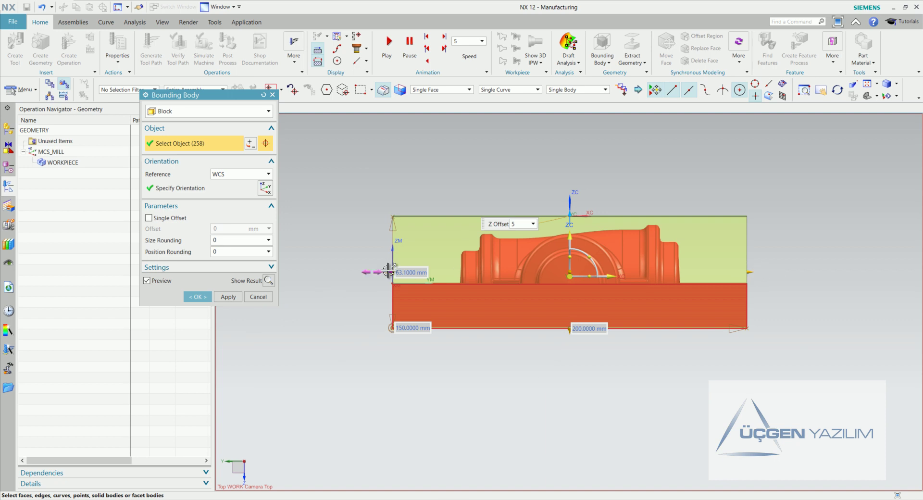
key("Home")
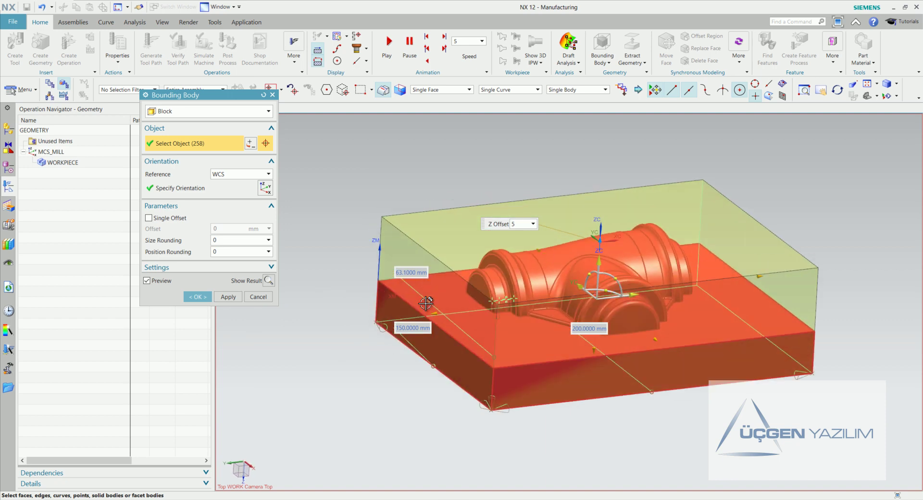
Create the bounding block, then review Bounding Body (6) from the Part Navigator without changes
left_click(196, 297)
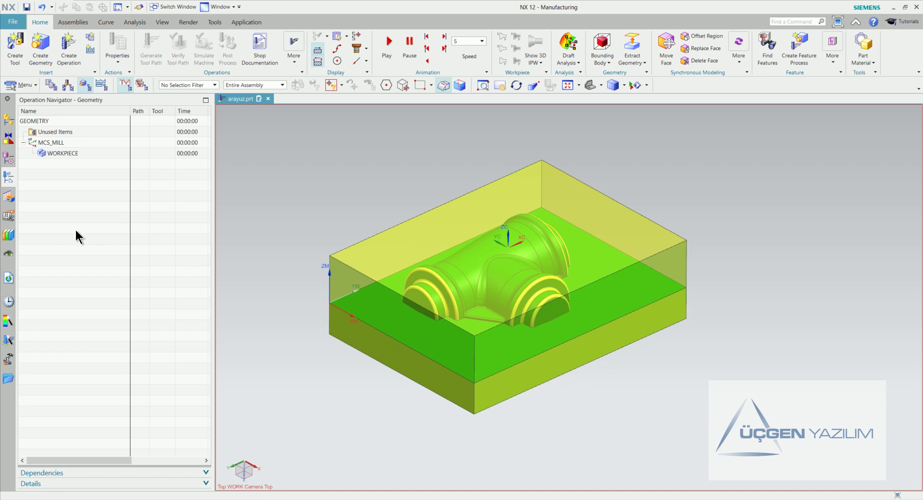
left_click(9, 159)
double_click(81, 197)
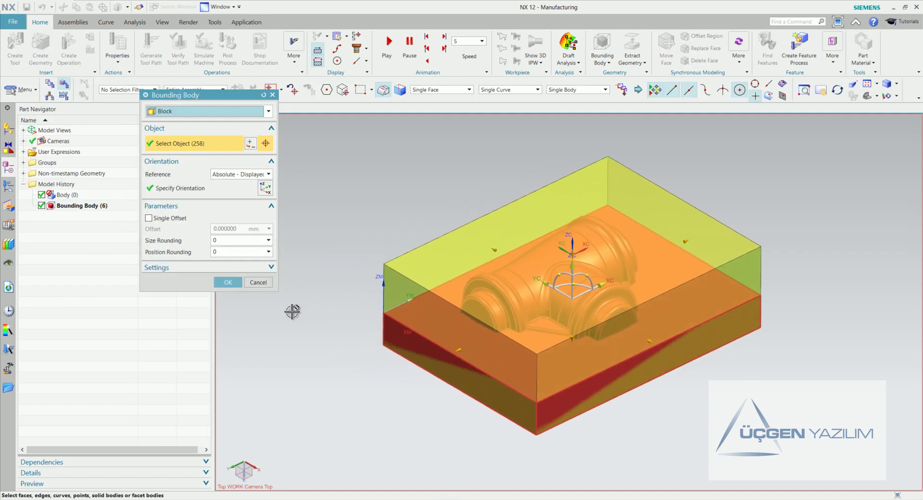
left_click(255, 283)
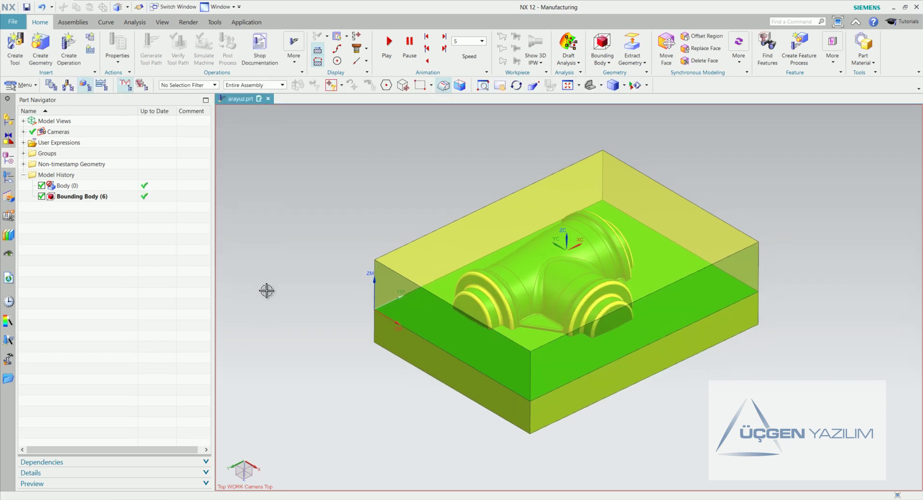
left_click(8, 177)
middle_click_drag(253, 260, 292, 271)
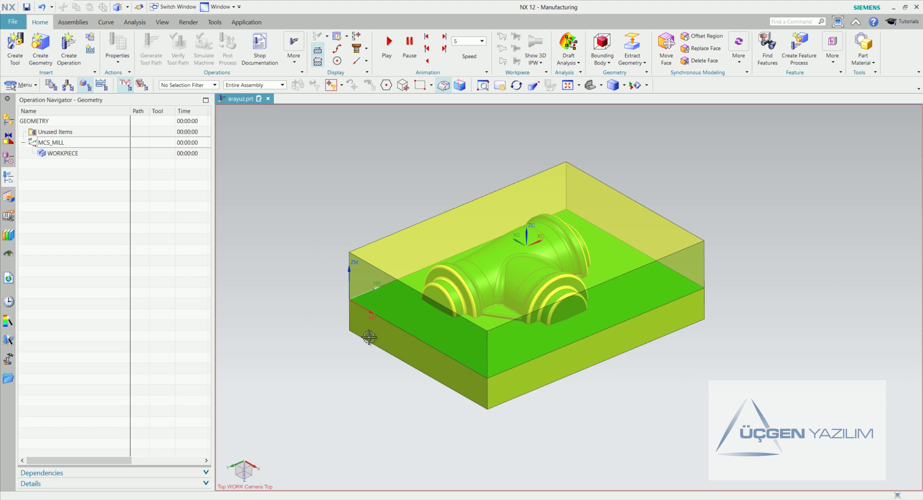
mouse_move(324, 249)
middle_mouse_down()
mouse_move(299, 268)
mouse_move(323, 308)
middle_mouse_up()
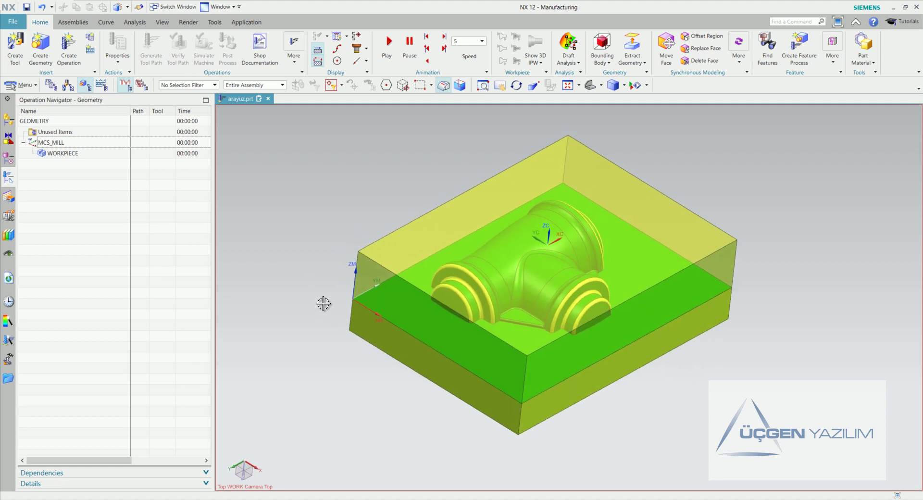
mouse_move(325, 273)
middle_mouse_down()
mouse_move(422, 262)
mouse_move(336, 325)
mouse_move(363, 344)
mouse_move(344, 327)
mouse_move(308, 321)
mouse_move(313, 331)
middle_mouse_up()
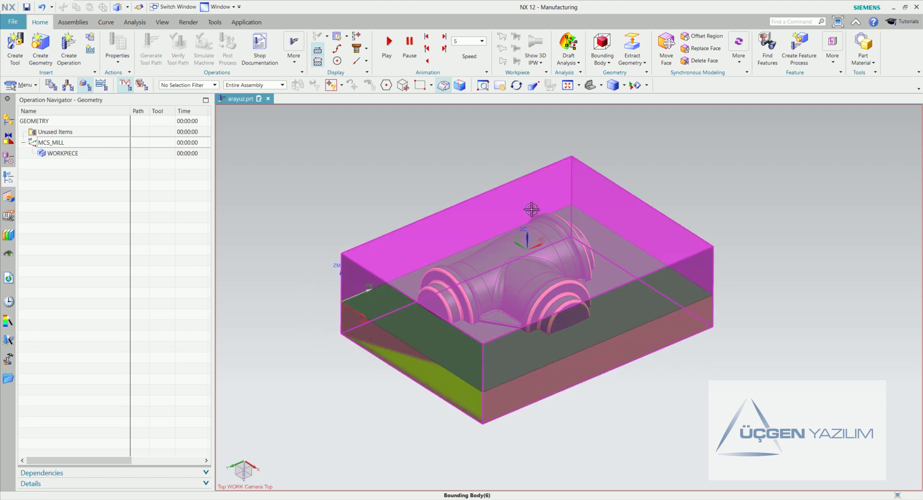
mouse_move(564, 284)
middle_mouse_down()
mouse_move(344, 243)
mouse_move(276, 250)
middle_mouse_up()
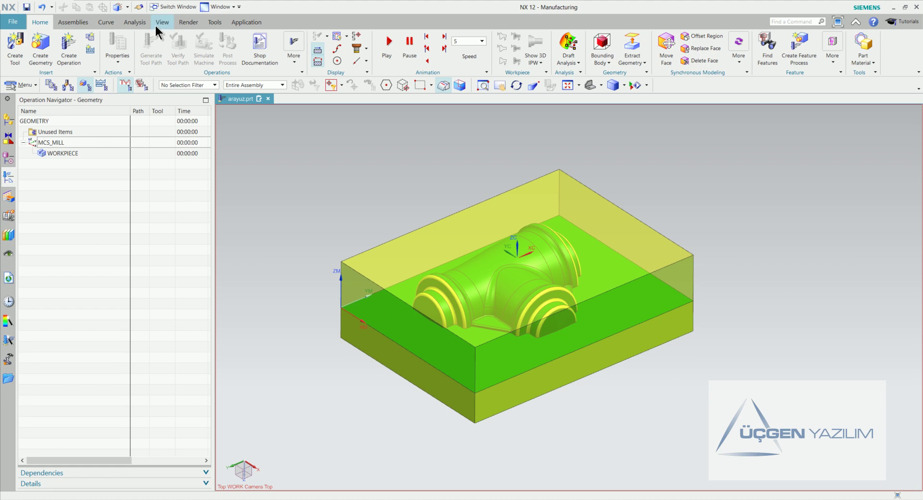
Place the WCS on the stock block's top face using the Inferred CSYS type
left_click(214, 22)
left_click(106, 50)
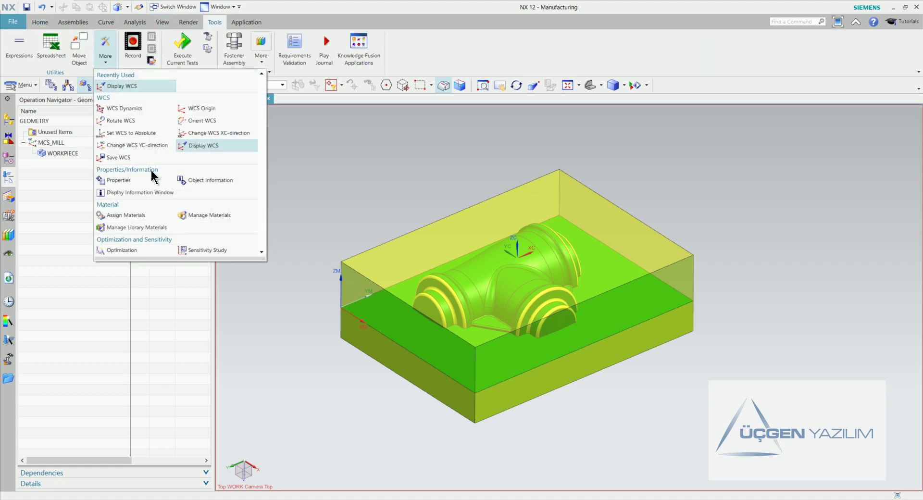
left_click(206, 121)
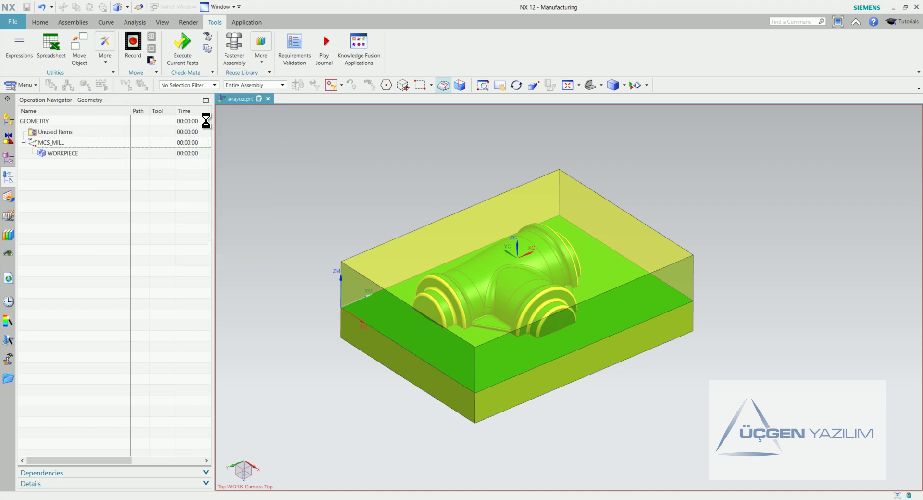
key("ctrl+f")
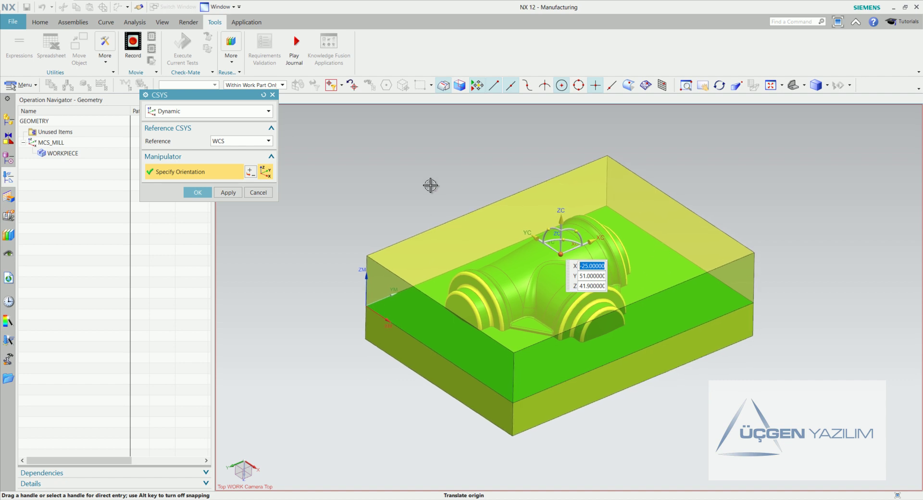
left_click(188, 112)
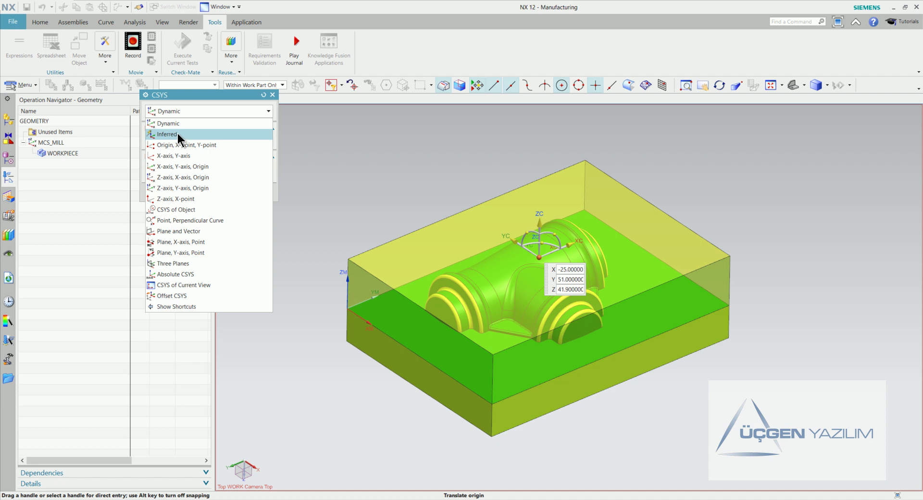
left_click(178, 136)
left_click(413, 256)
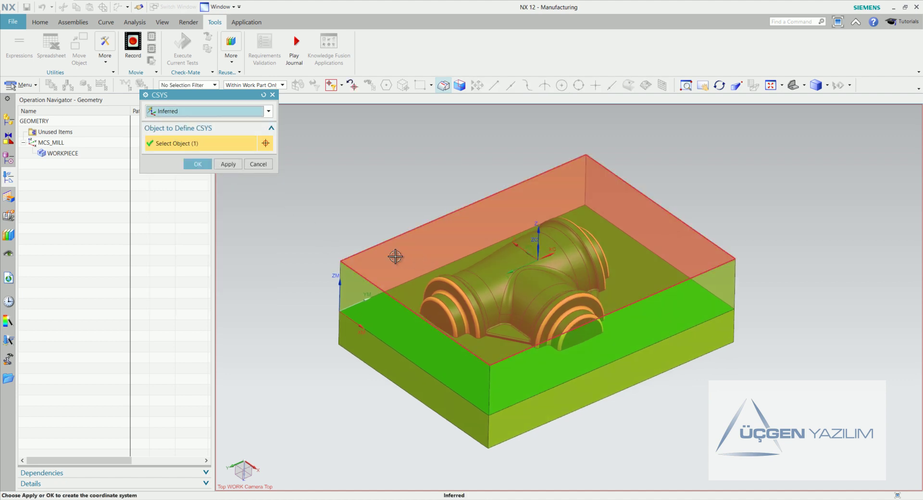
left_click(233, 164)
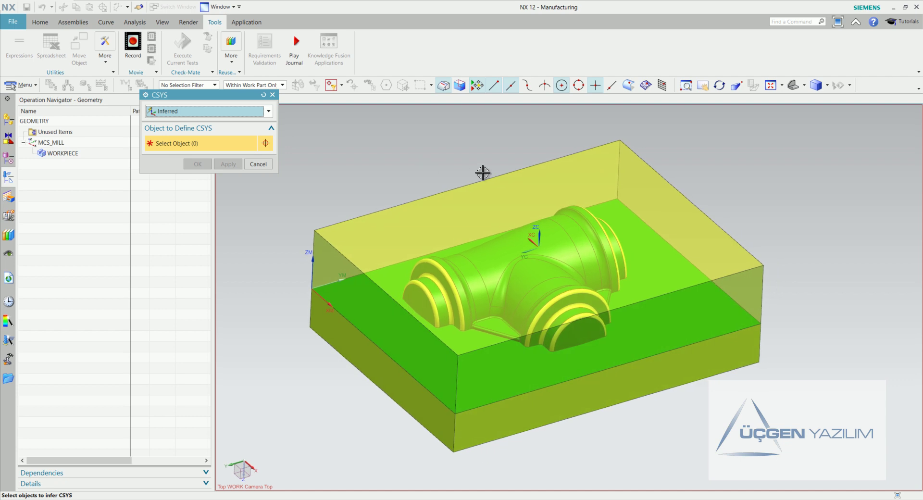
Check the new WCS from the Top view, then set the CSYS type back to Dynamic
mouse_move(585, 236)
middle_mouse_down()
mouse_move(436, 156)
mouse_move(433, 136)
middle_mouse_up()
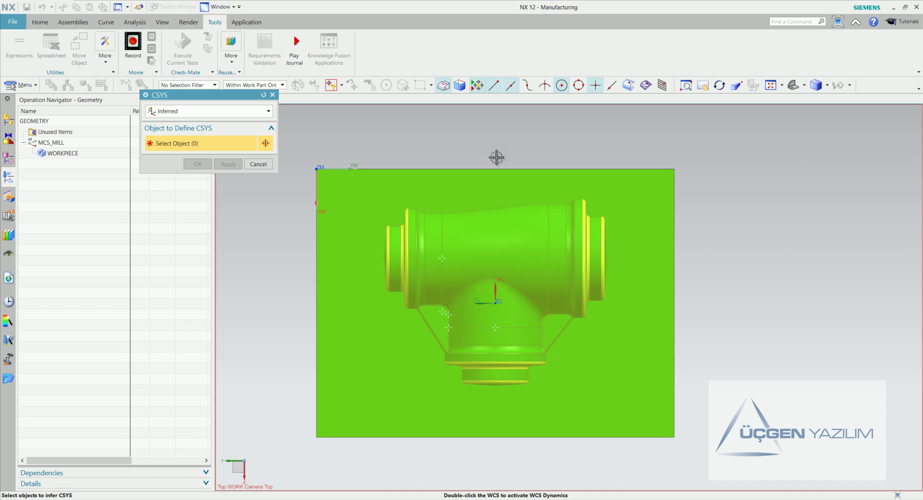
mouse_move(350, 319)
middle_mouse_down()
mouse_move(260, 303)
mouse_move(344, 305)
middle_mouse_up()
right_click(329, 302)
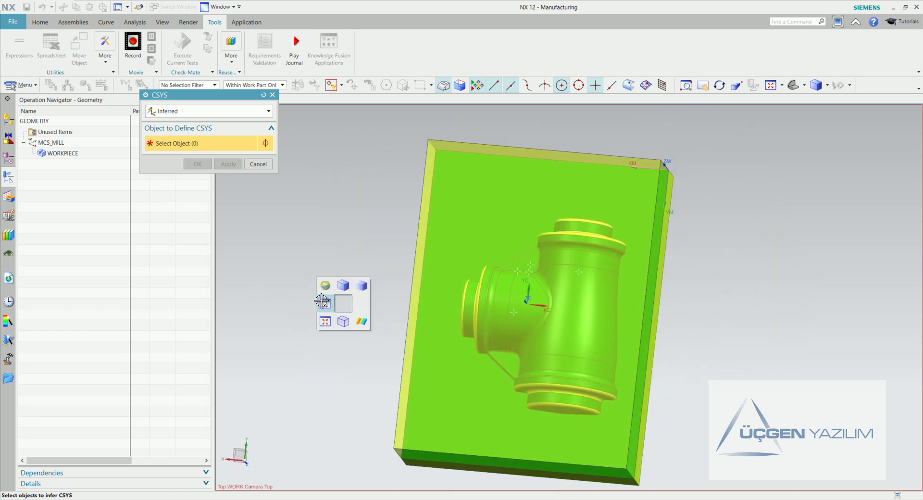
left_click(329, 302)
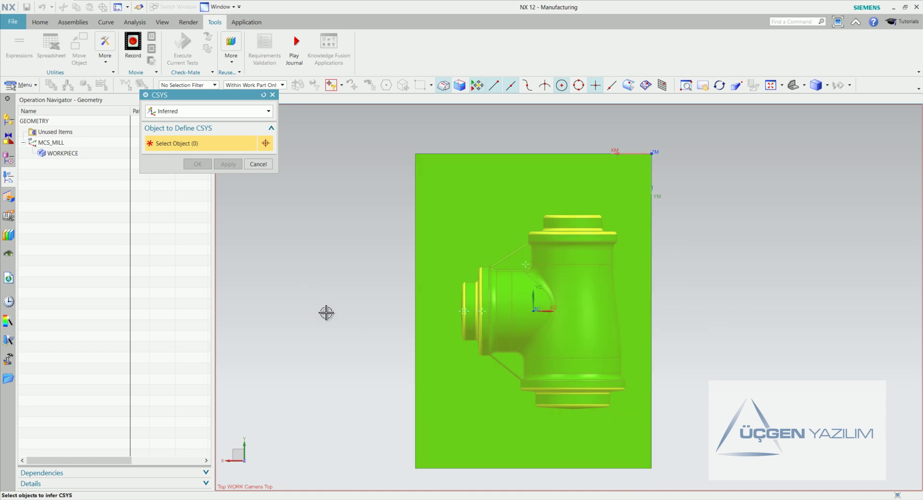
middle_click_drag(326, 312, 516, 421)
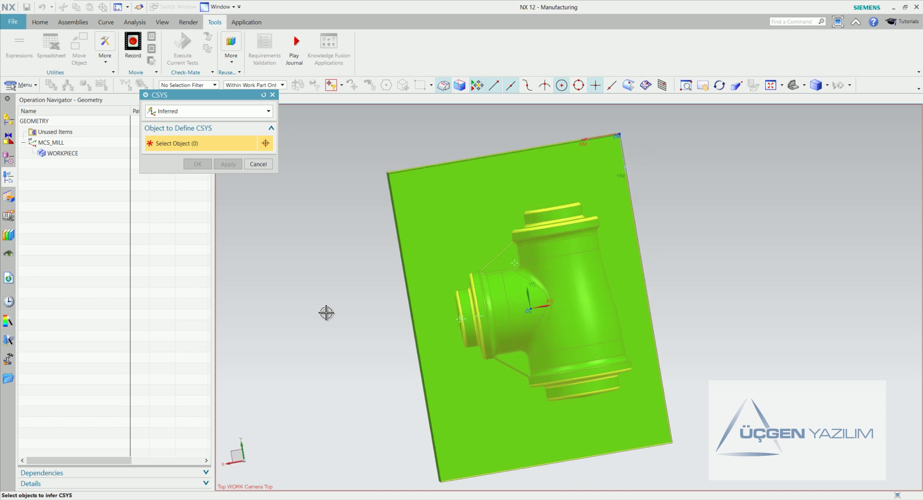
right_click(509, 416)
left_click(509, 417)
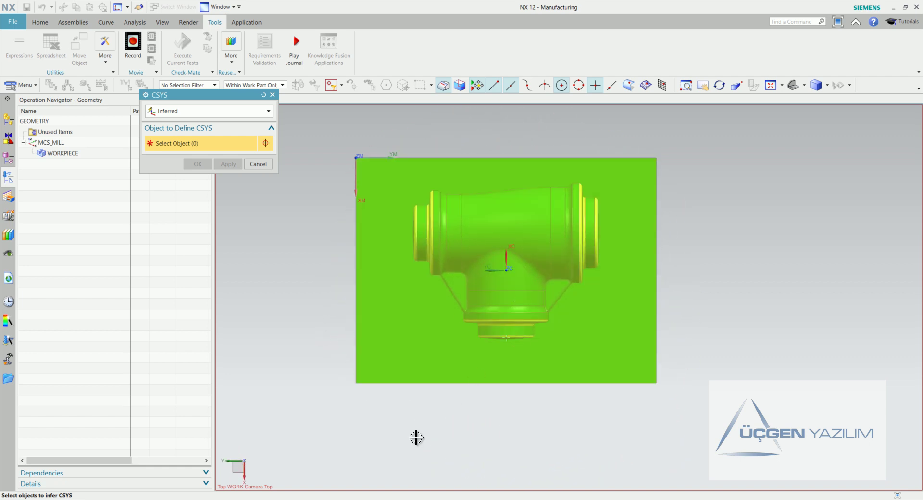
left_click(202, 114)
left_click(194, 125)
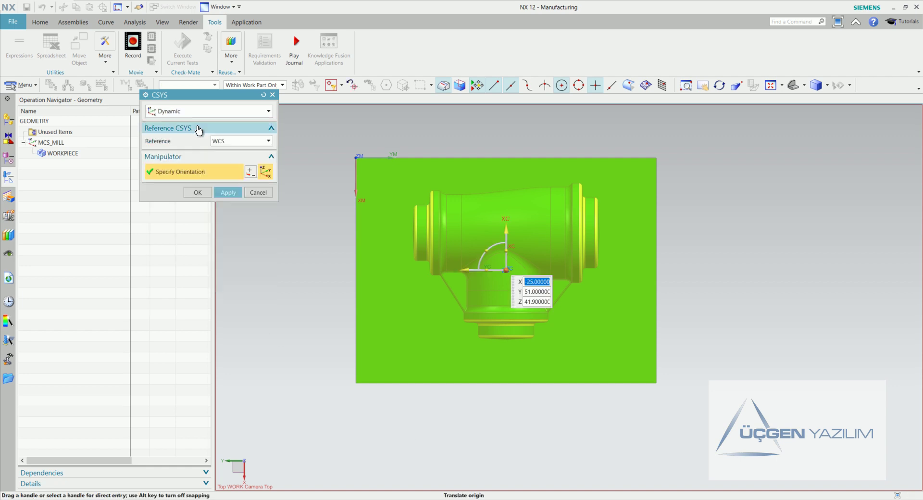
Adjust the WCS with the XC/YC handles and confirm it at X 25, Y 51, Z 41.9
middle_click_drag(358, 278, 399, 327)
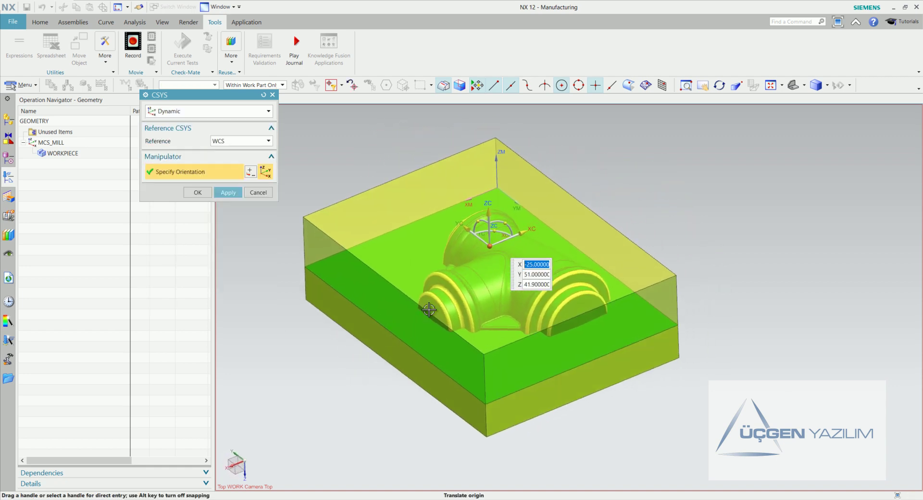
mouse_move(548, 241)
middle_mouse_down()
mouse_move(521, 271)
mouse_move(624, 325)
mouse_move(653, 309)
mouse_move(522, 233)
middle_mouse_up()
left_click(523, 236)
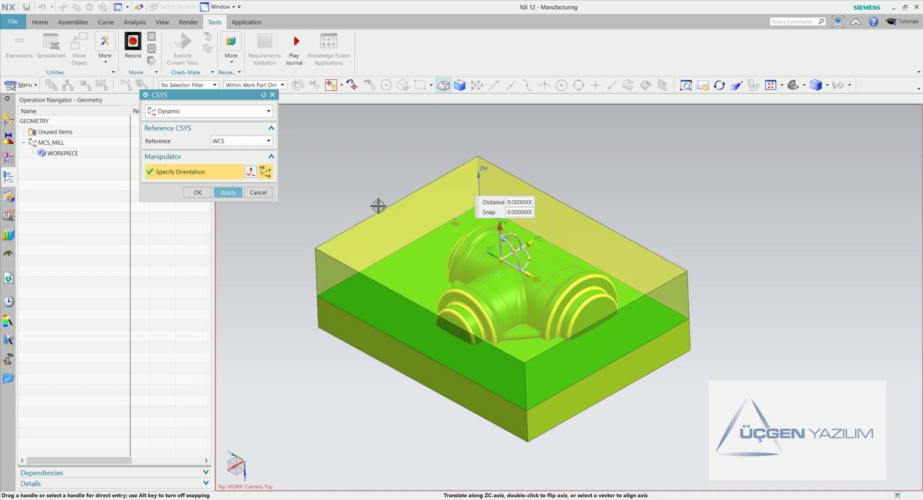
scroll(382, 199, "down", 2)
scroll(376, 192, "up", 2)
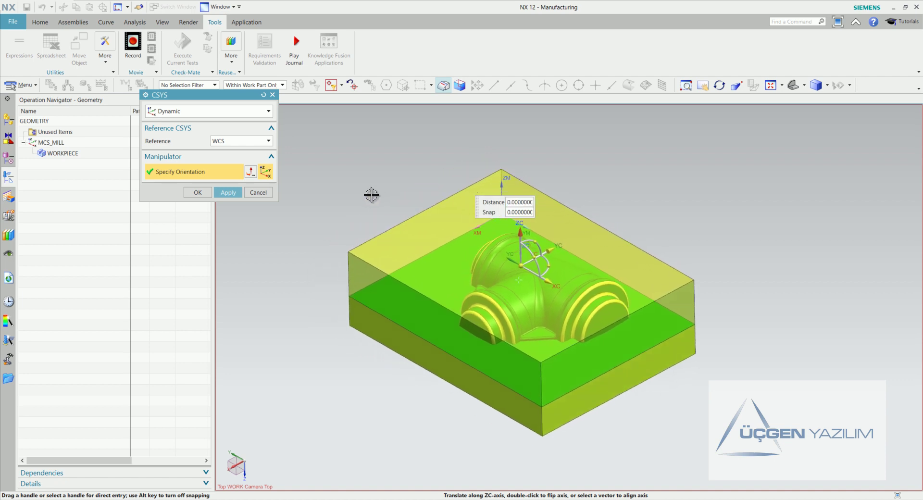
left_click(227, 193)
middle_click_drag(363, 203, 305, 206)
left_click(258, 192)
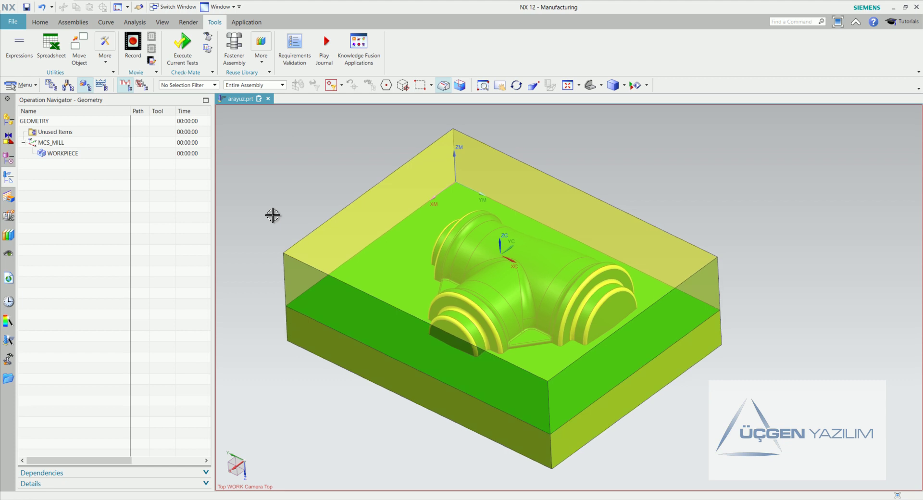
mouse_move(272, 215)
middle_mouse_down()
mouse_move(437, 435)
mouse_move(521, 473)
middle_mouse_up()
right_click_drag(521, 473, 465, 462)
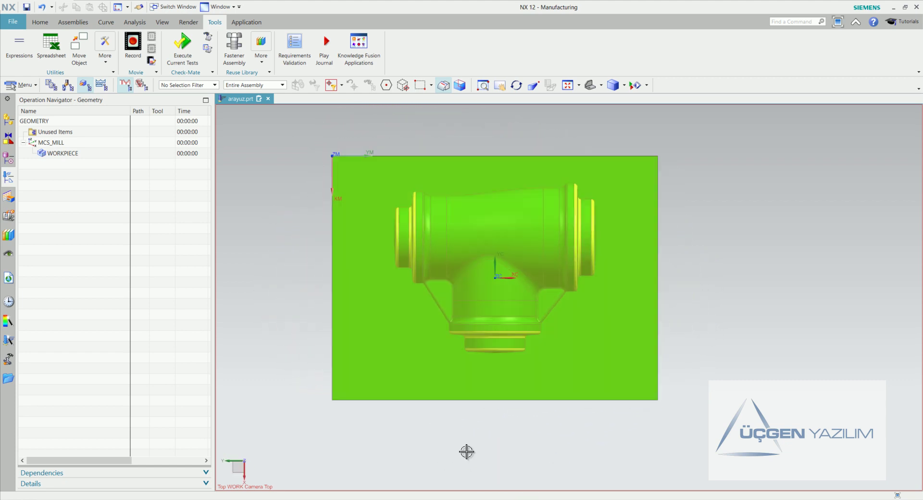
key("Home")
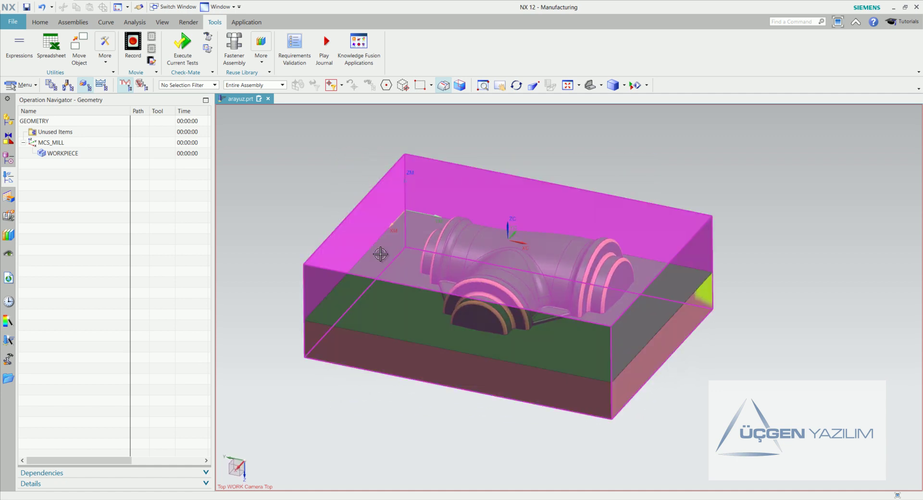
mouse_move(309, 286)
middle_mouse_down()
mouse_move(332, 305)
mouse_move(288, 273)
middle_mouse_up()
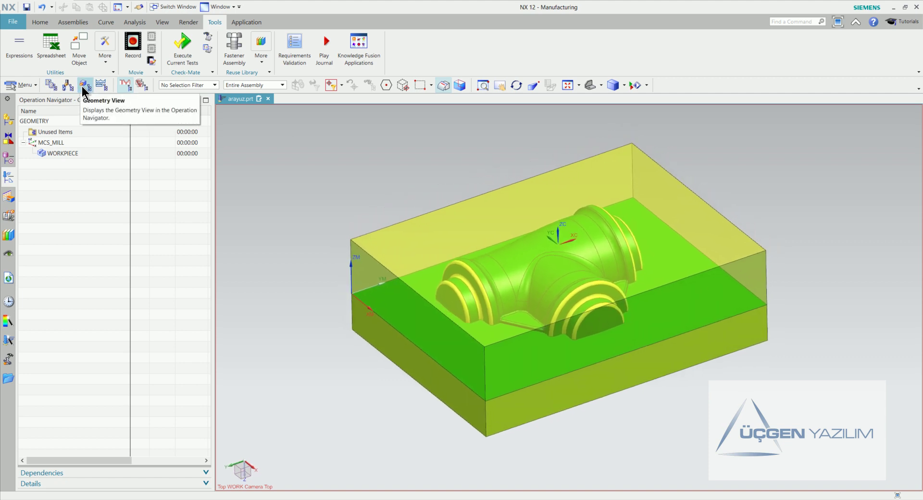
Set MCS_MILL's coordinate system to the WCS reference and confirm both dialogs
double_click(52, 143)
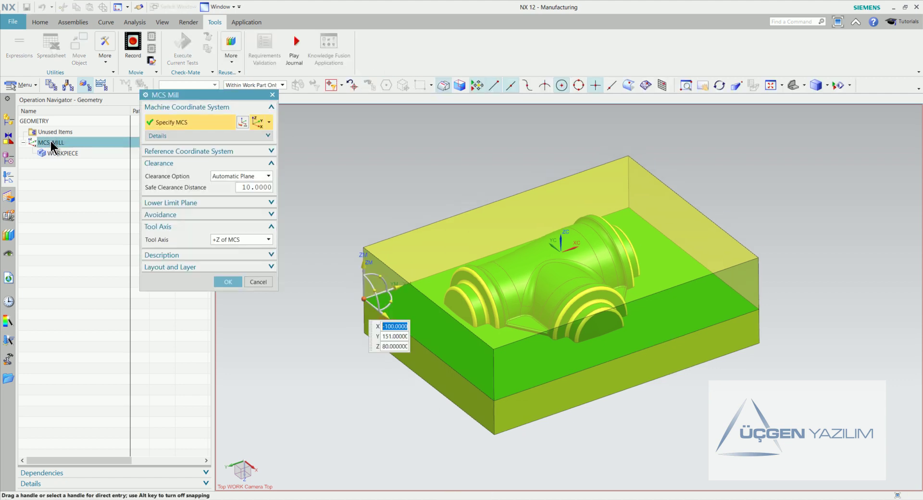
left_click_drag(189, 96, 163, 74)
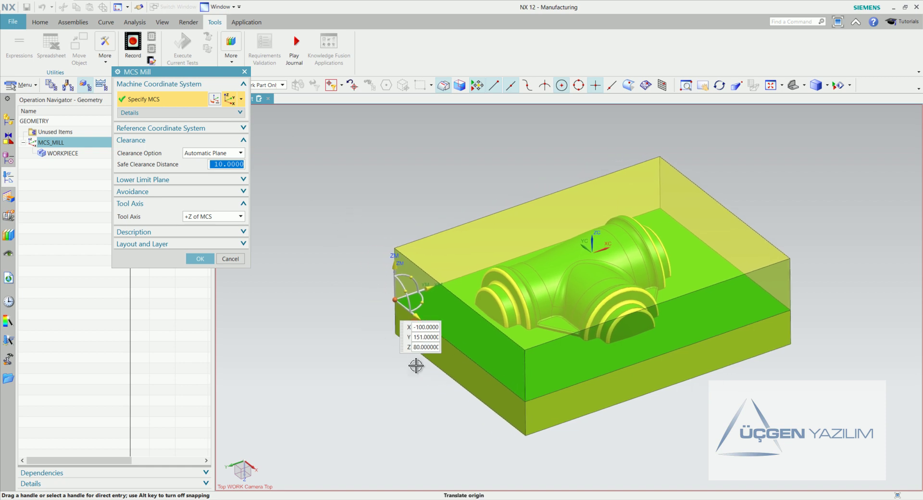
left_click(215, 100)
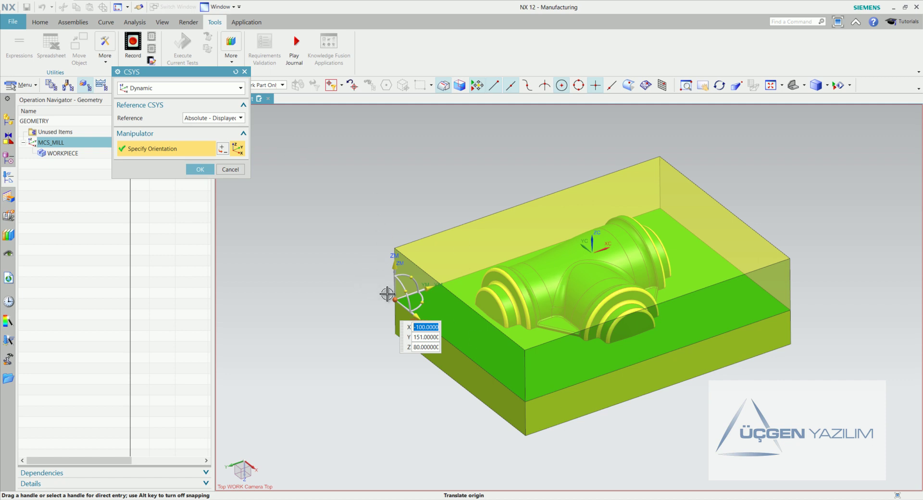
left_click(212, 119)
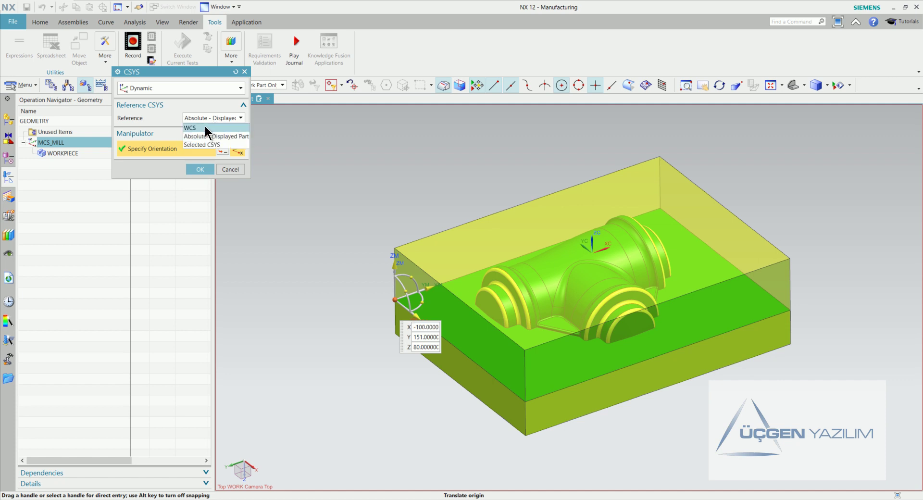
left_click(205, 127)
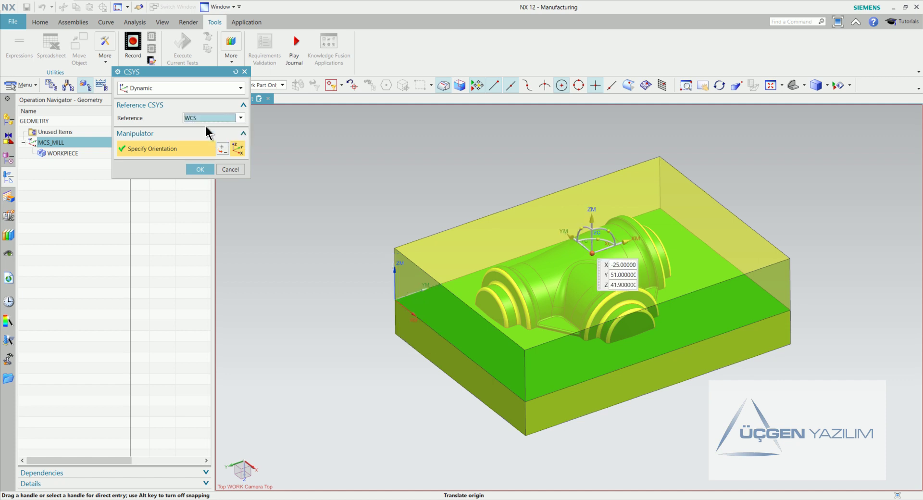
left_click(200, 169)
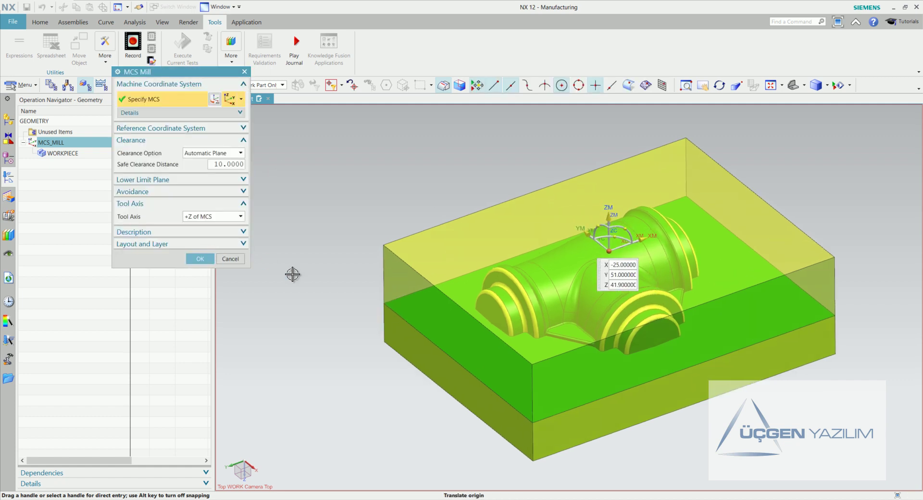
left_click(199, 258)
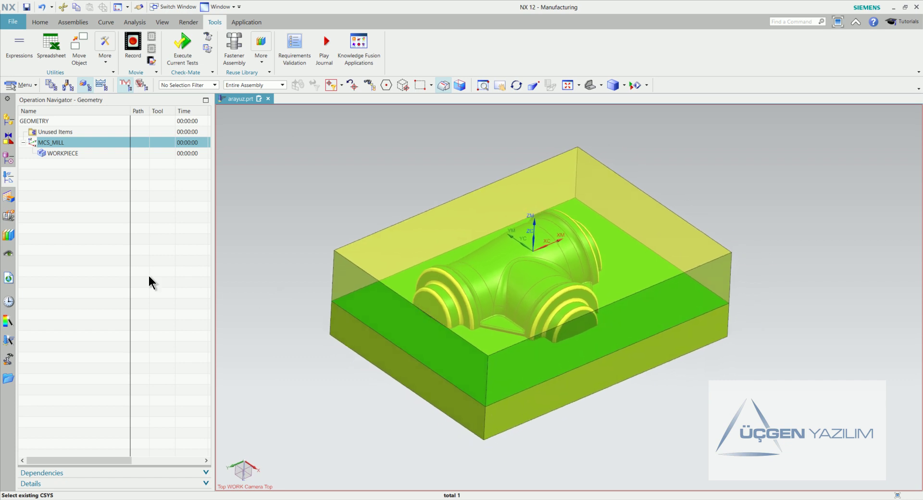
double_click(68, 142)
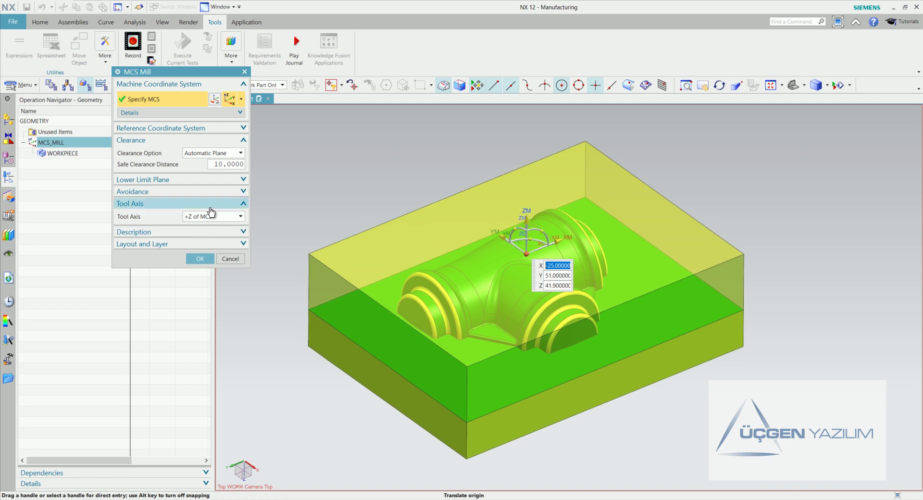
scroll(267, 253, "down", 2)
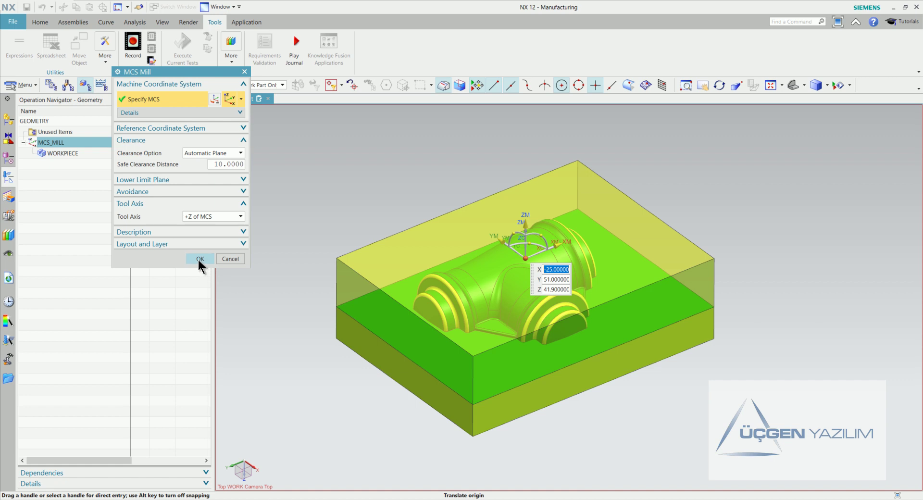
scroll(199, 264, "up", 2)
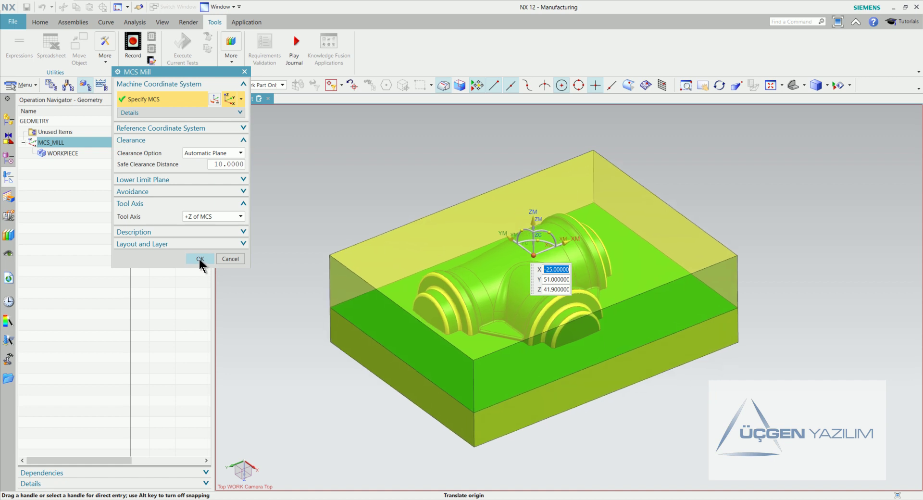
scroll(200, 265, "up", 1)
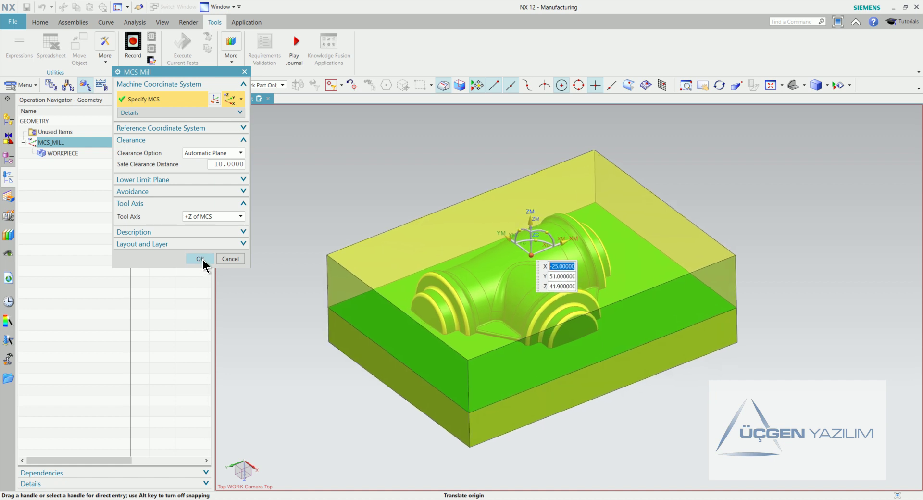
left_click(202, 260)
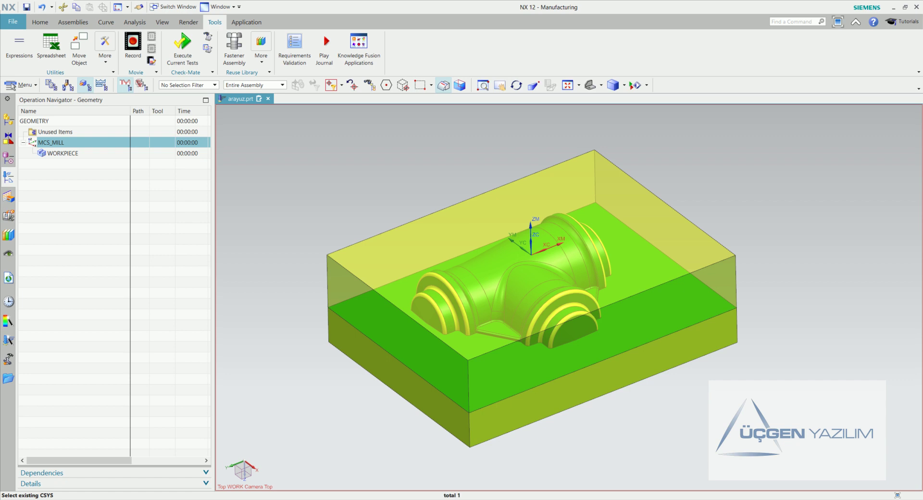